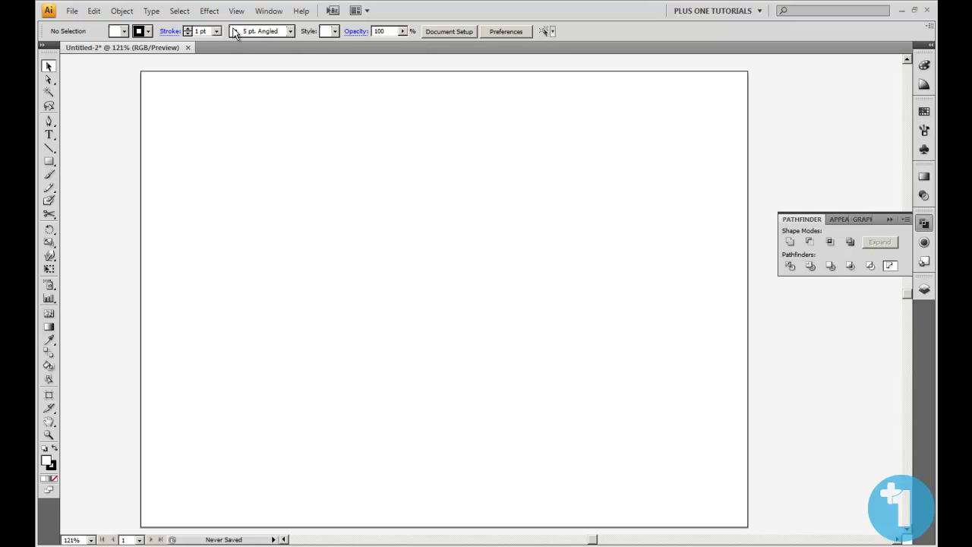
- Locate the Pathfinder panel in the list of available panels
left_click(270, 17)
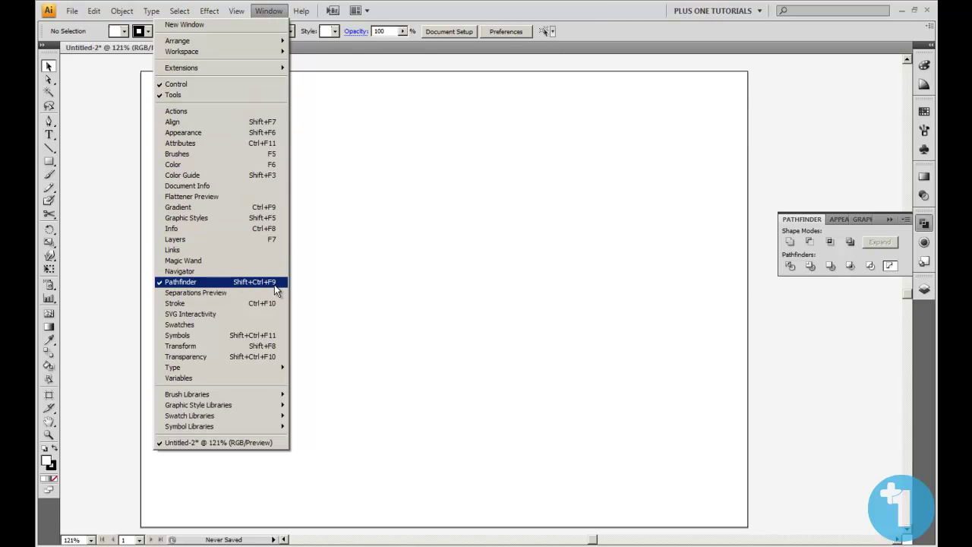
left_click(544, 18)
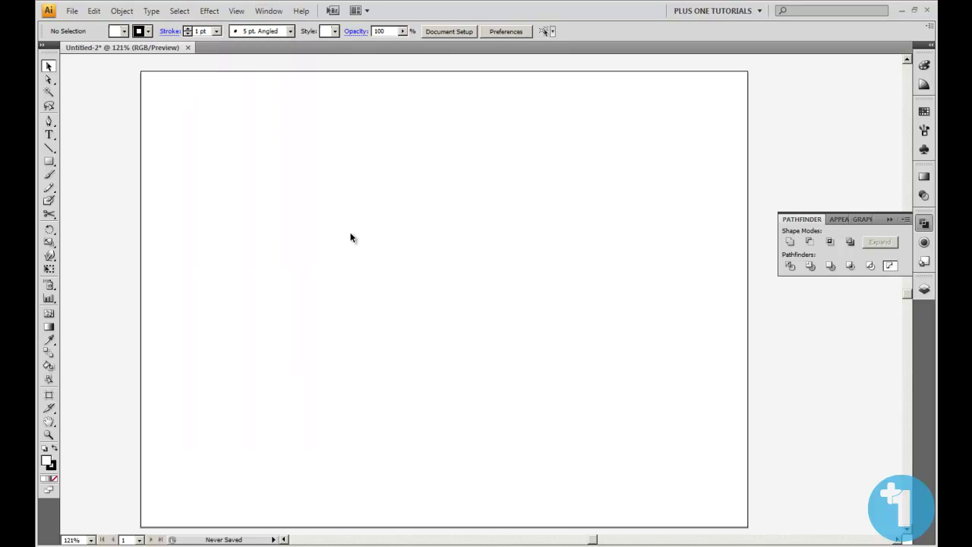
- Draw two overlapping rectangles near the artboard's upper-left corner, the front one about 93 × 83 px
left_click(50, 163)
left_click_drag(160, 97, 264, 197)
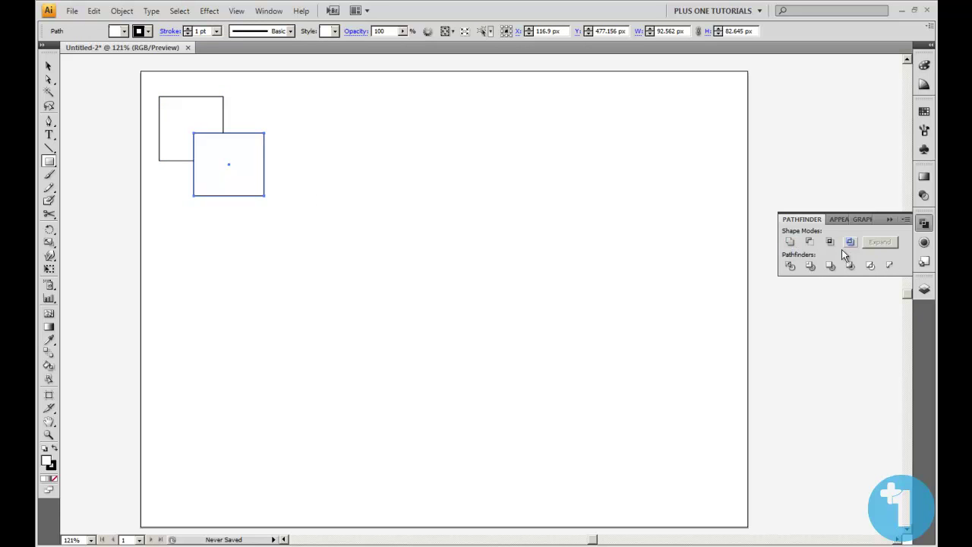
left_click(49, 66)
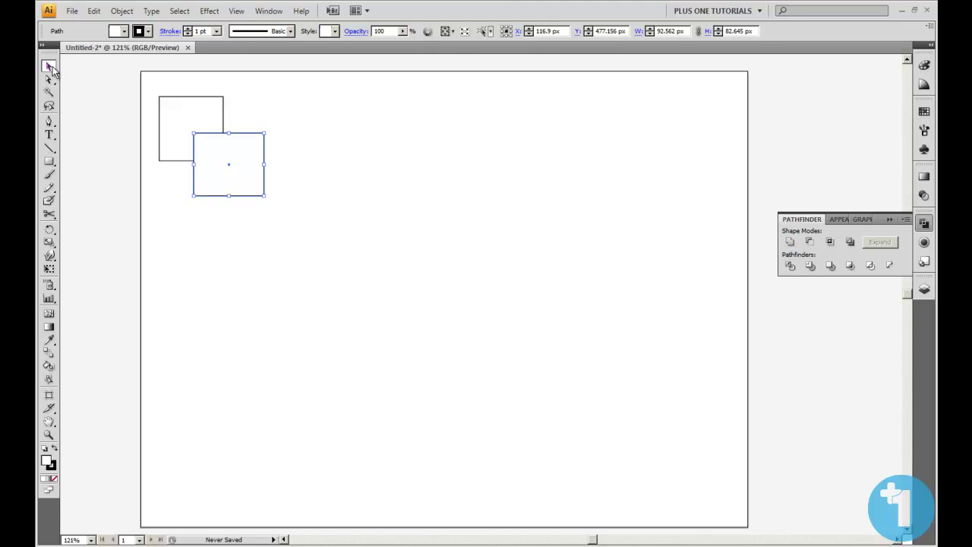
left_click(119, 129)
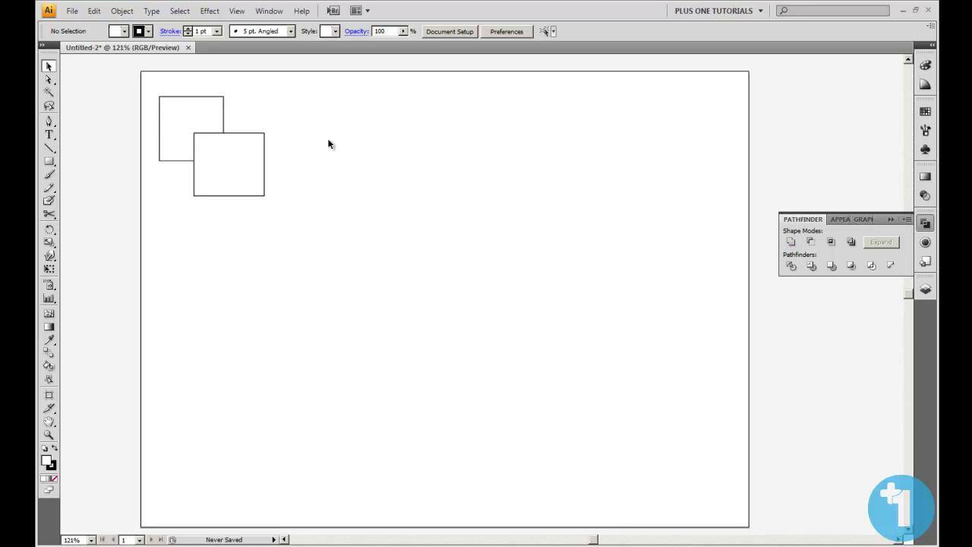
- Combine the two overlapping rectangles into one shape with the Pathfinder Unite mode
left_click_drag(131, 78, 312, 217)
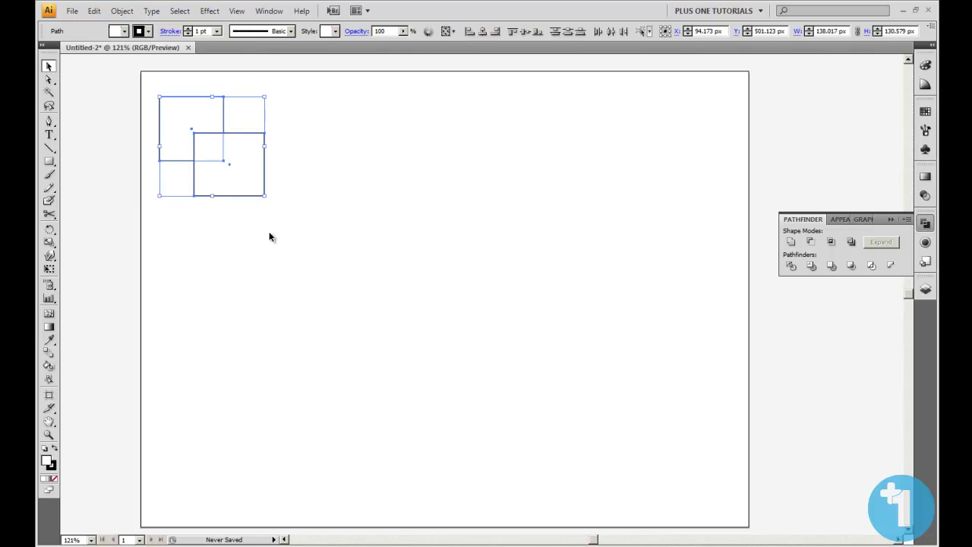
left_click(790, 243)
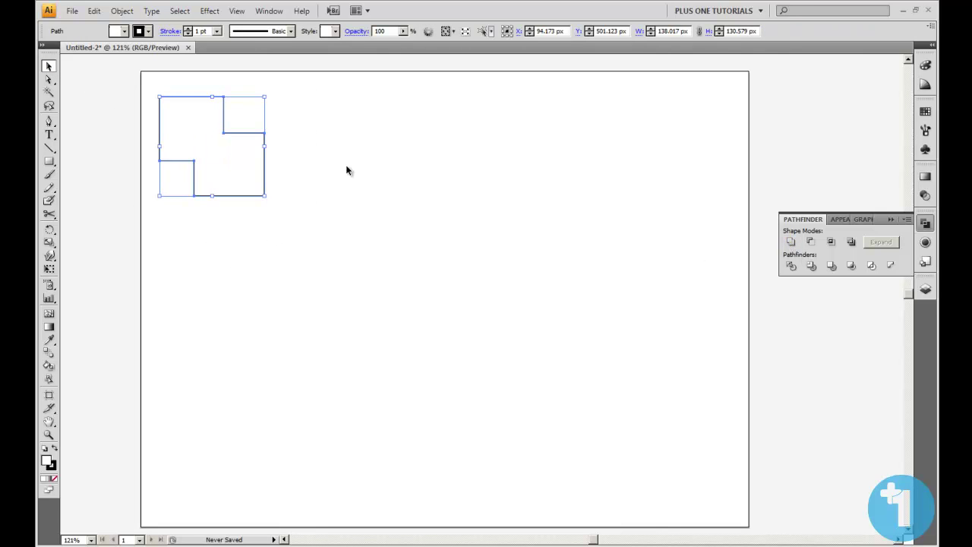
left_click(344, 164)
- Examine the outline of the united shape up close, including its two inner corners
key("z")
left_click_drag(160, 103, 306, 219)
key("space")
left_click_drag(426, 221, 379, 295)
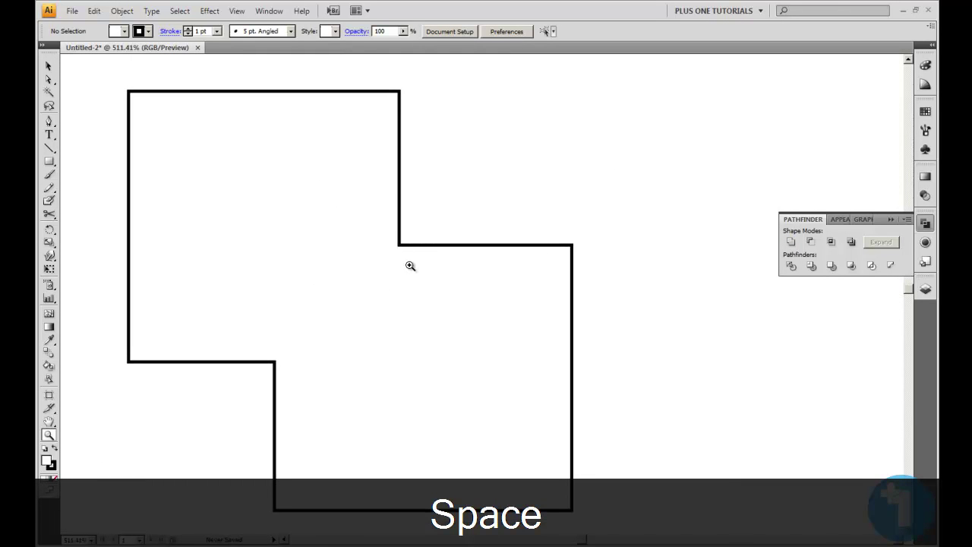
key("v")
left_click(275, 361)
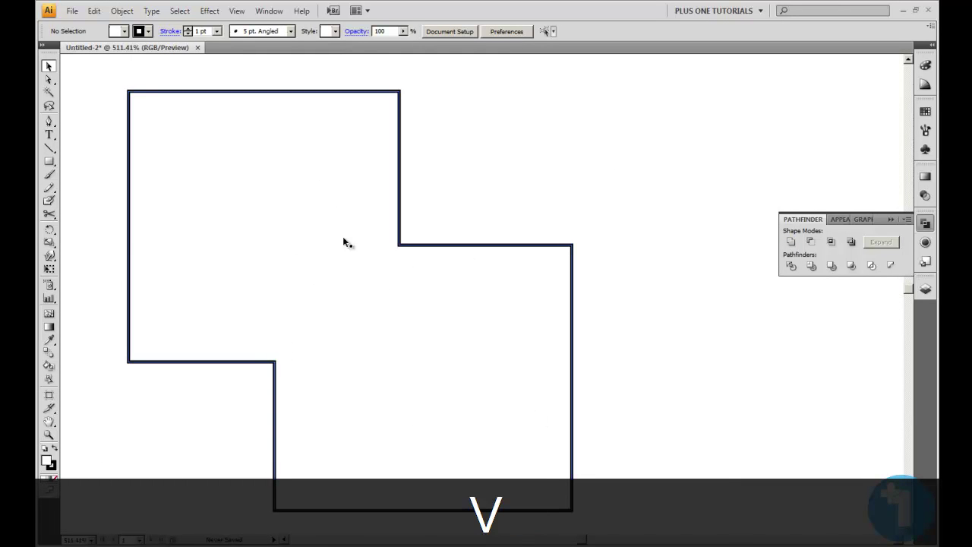
left_click(401, 244)
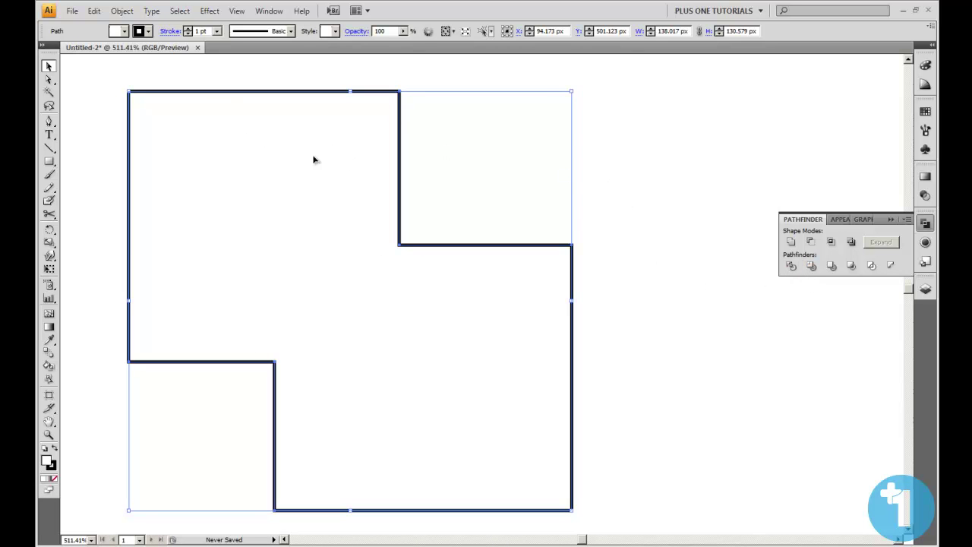
- Add the text label "Unite" below the united shape
key("space")
left_click_drag(489, 341, 458, 288)
key("z")
left_click(453, 307, "alt")
left_click(452, 307, "alt")
key("t")
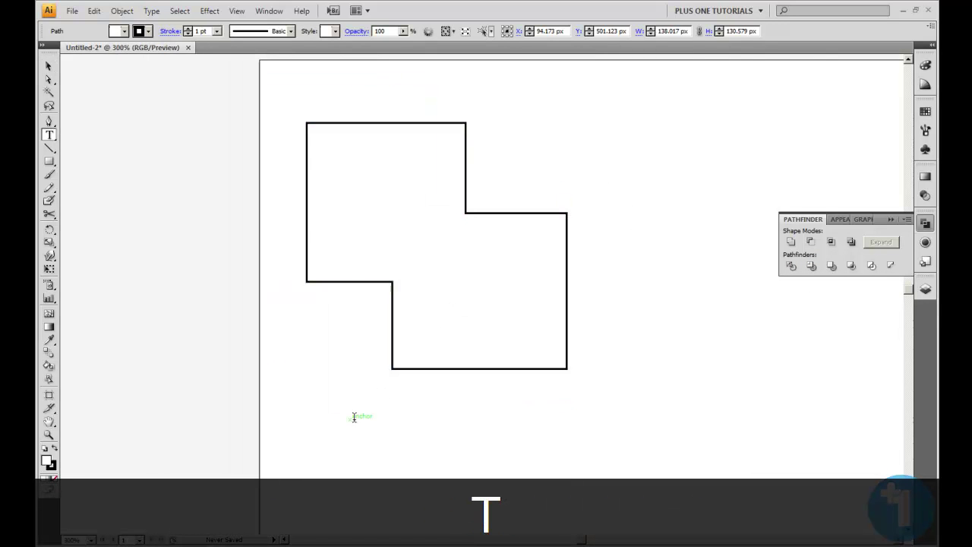
left_click(379, 410)
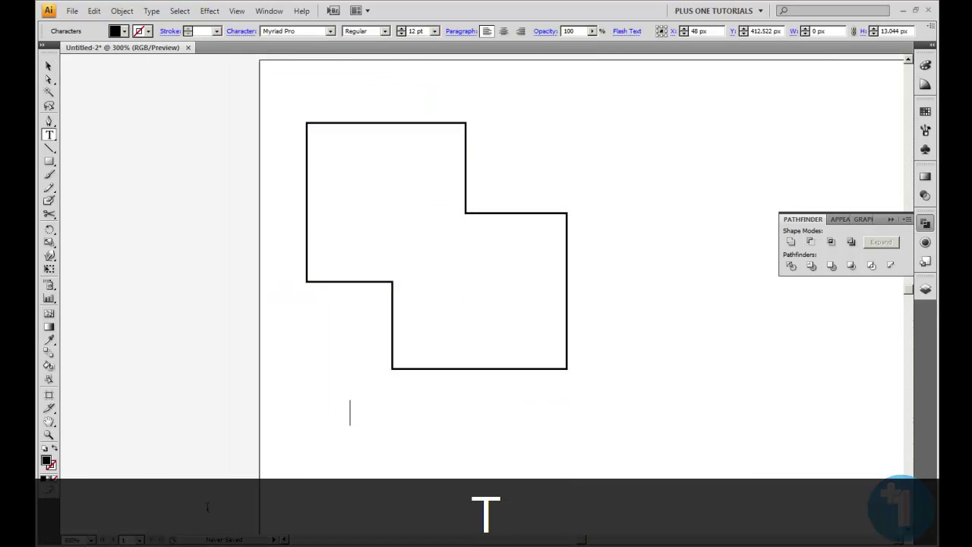
type("Unite")
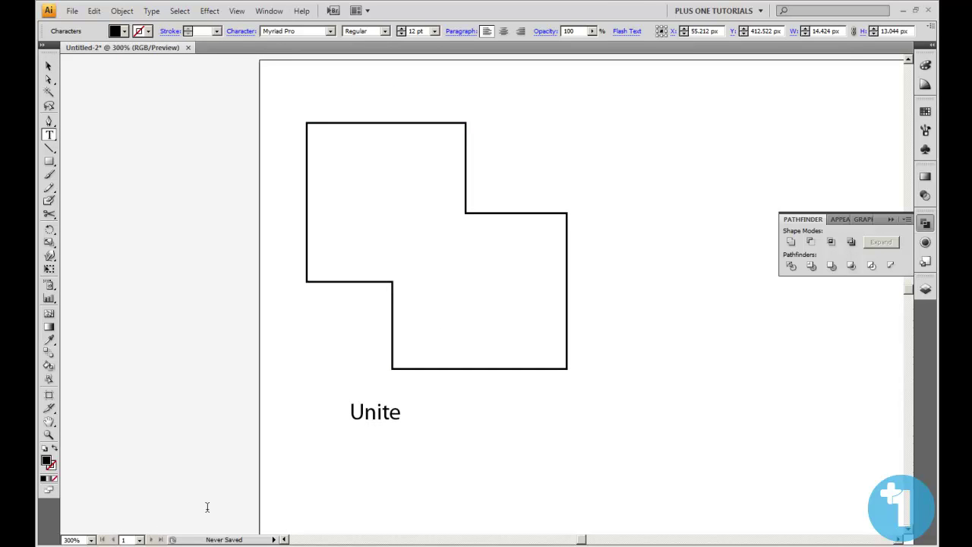
- Enlarge the "Unite" label and position it directly beneath the united shape
left_click(49, 67)
left_click_drag(407, 429, 452, 448)
left_click_drag(414, 415, 456, 419)
key("z")
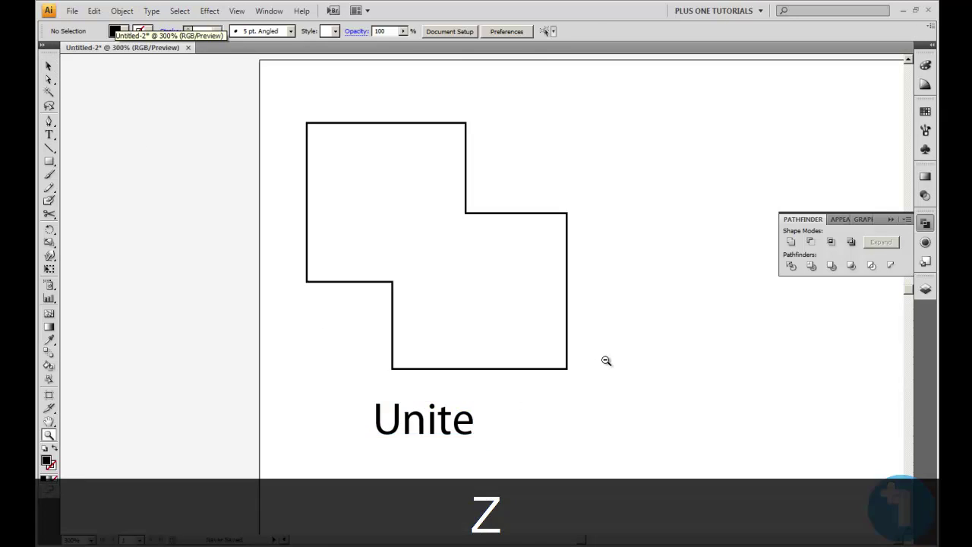
left_click(605, 362, "alt")
key("space")
left_click_drag(586, 240, 402, 327)
key("v")
left_click_drag(231, 360, 257, 355)
left_click(280, 364)
- Draw two overlapping rectangles beside the united shape, about 97 × 83 px behind and 91 × 80 px in front
key("space")
left_click_drag(494, 304, 465, 306)
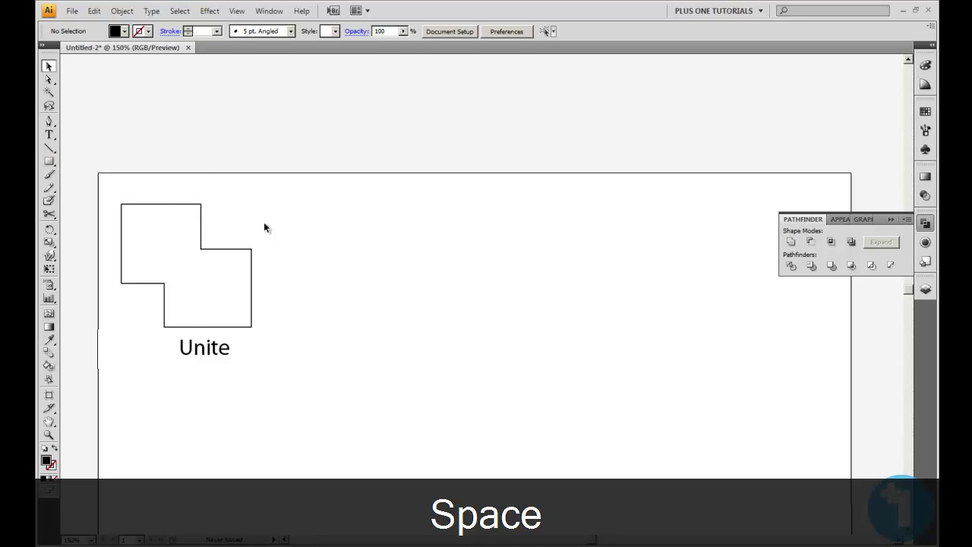
key("m")
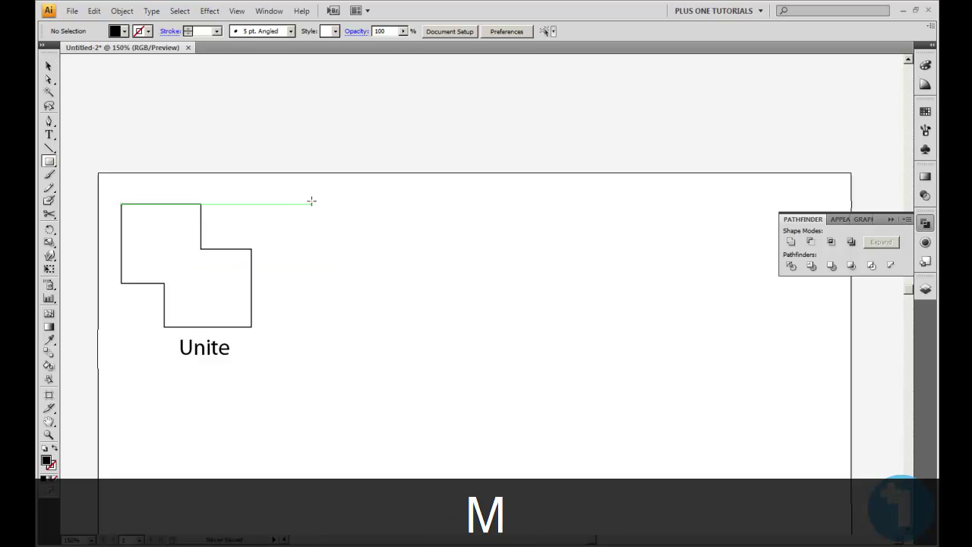
left_click_drag(314, 202, 395, 274)
key("ctrl+z")
left_click_drag(311, 211, 453, 341)
- Give both new rectangles the united shape's white fill and 1 pt black stroke with the Eyedropper
key("i")
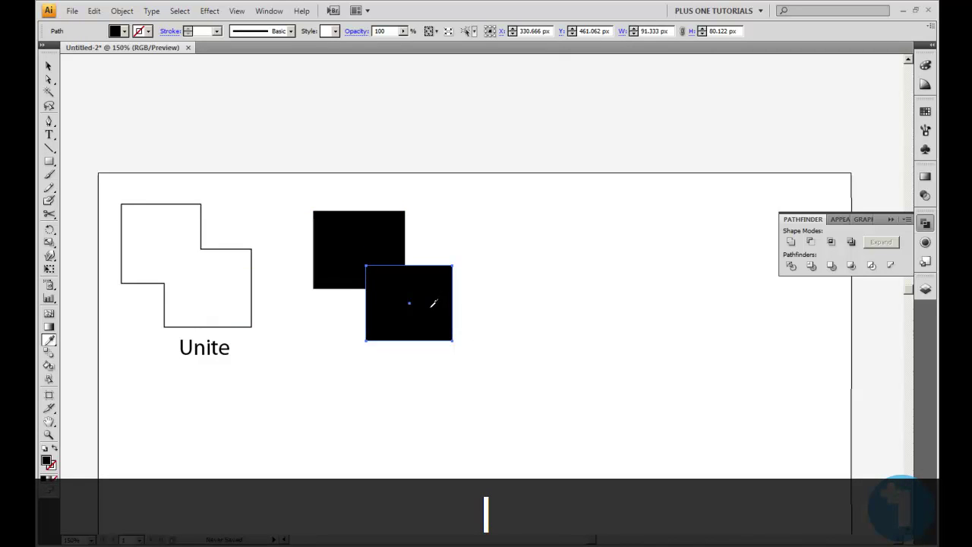
left_click(244, 278)
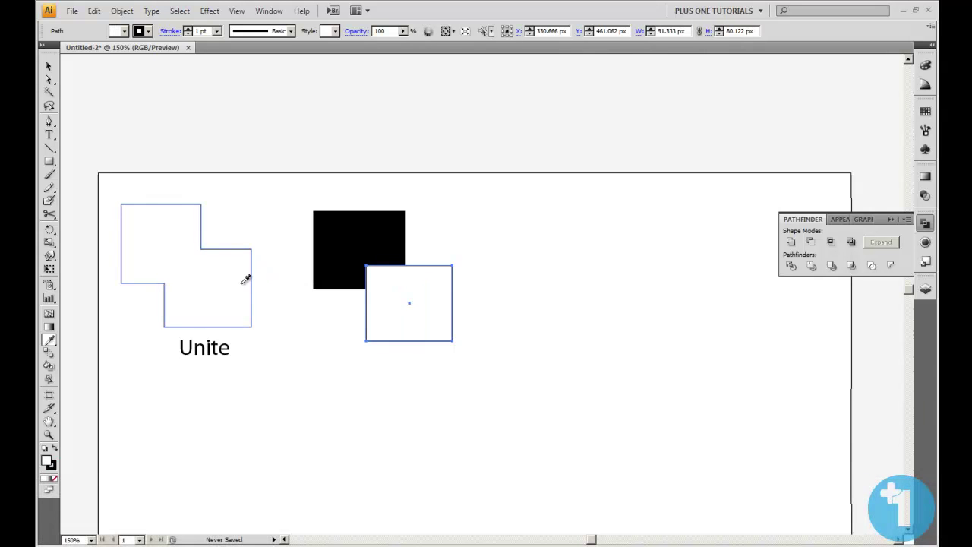
key("v")
left_click(352, 253)
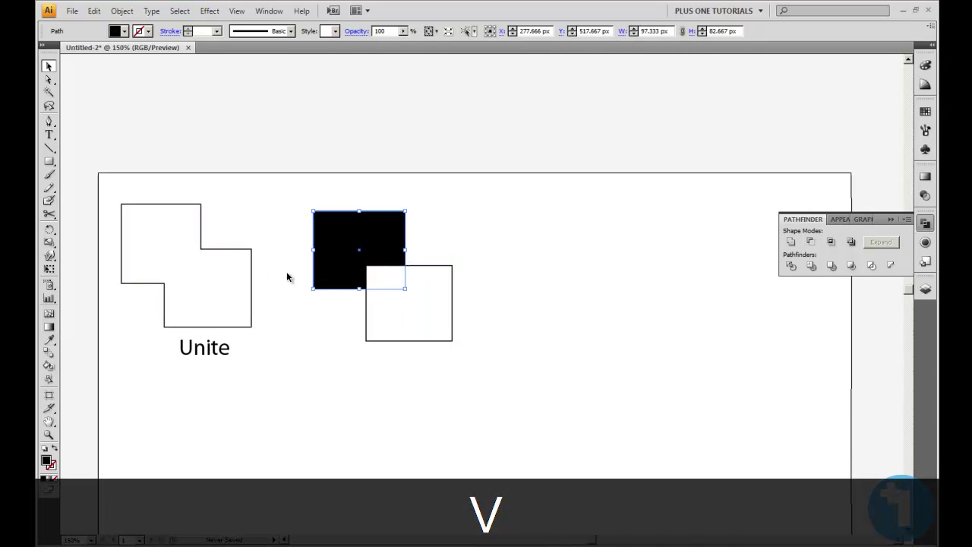
key("i")
left_click(407, 292)
left_click(48, 66)
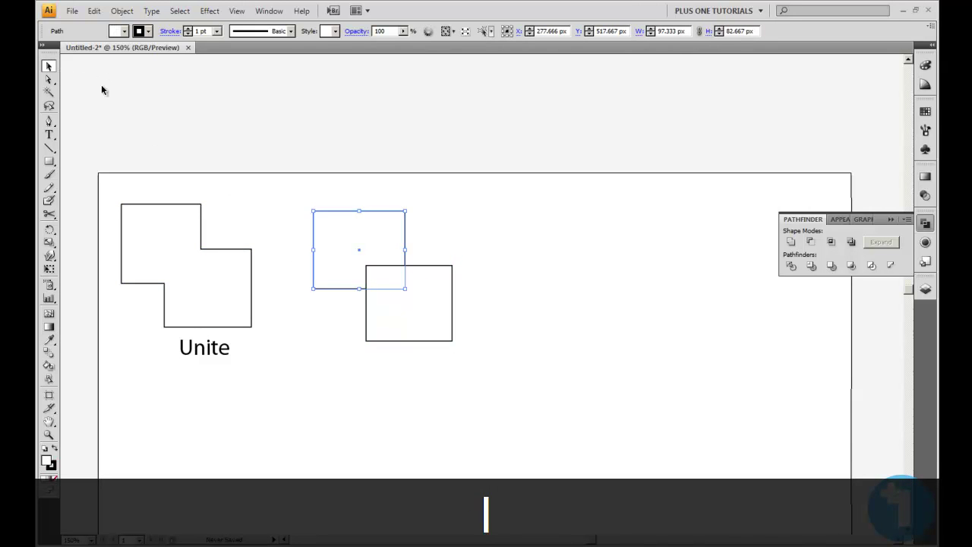
left_click(341, 173)
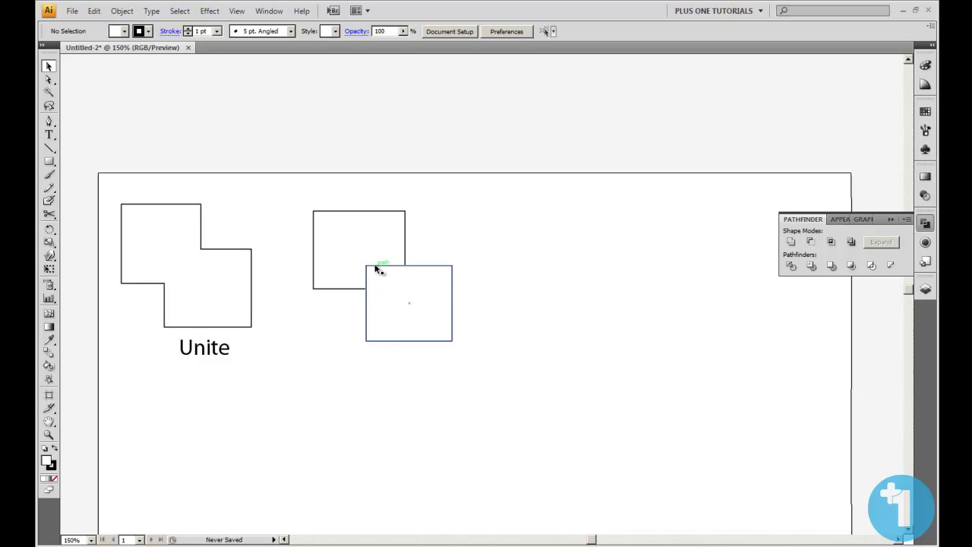
- Cut the front rectangle out of the back one with the Pathfinder Minus Front mode
left_click_drag(302, 190, 500, 369)
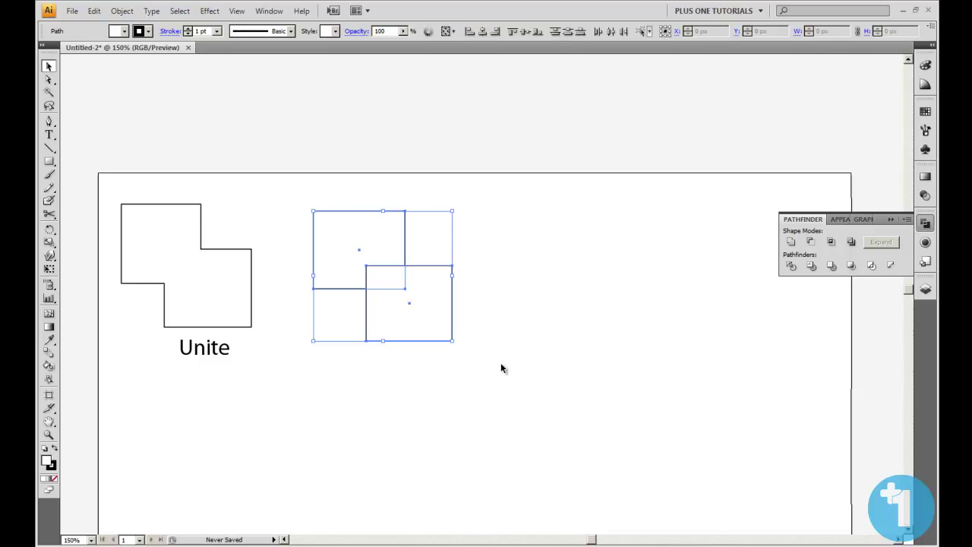
left_click(811, 242)
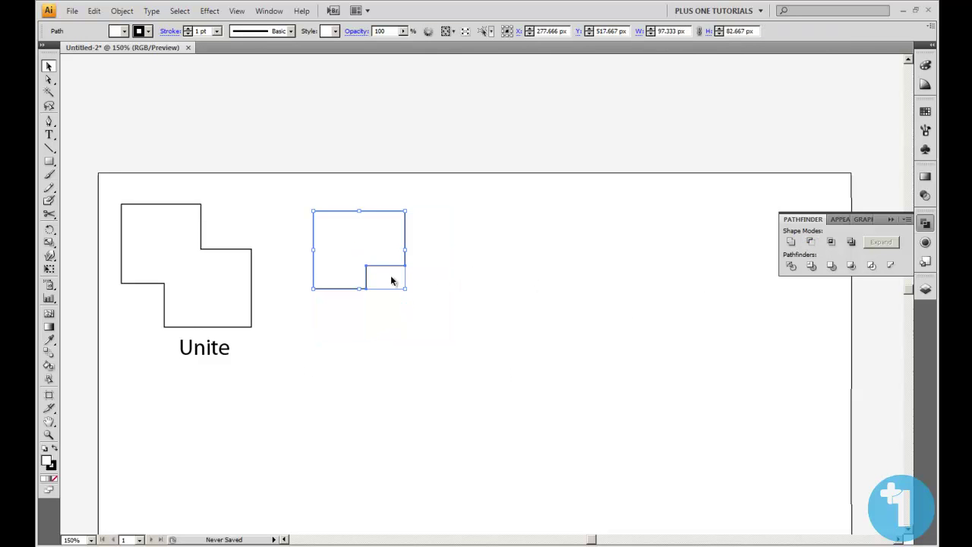
left_click(446, 277)
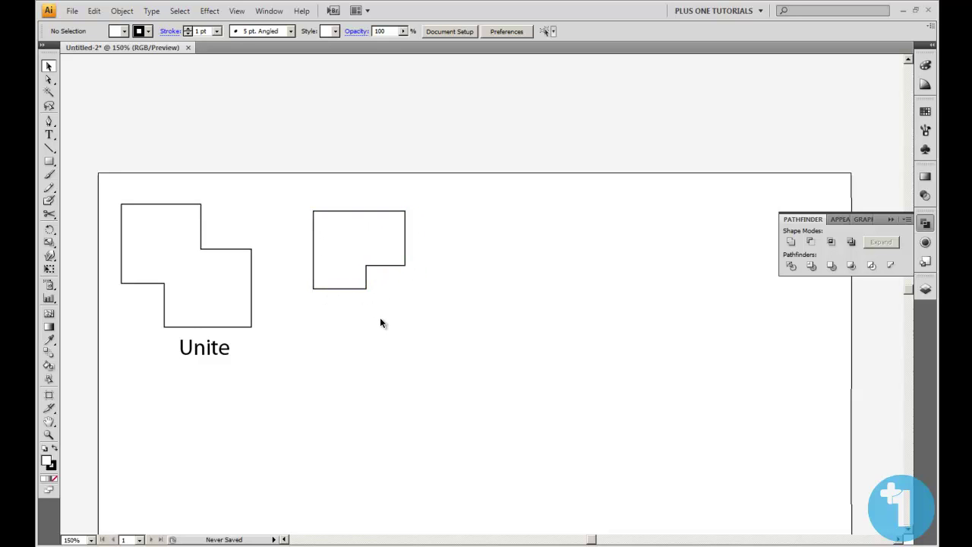
- Add the text label "Minus Front" below the notched shape and enlarge it
type("t")
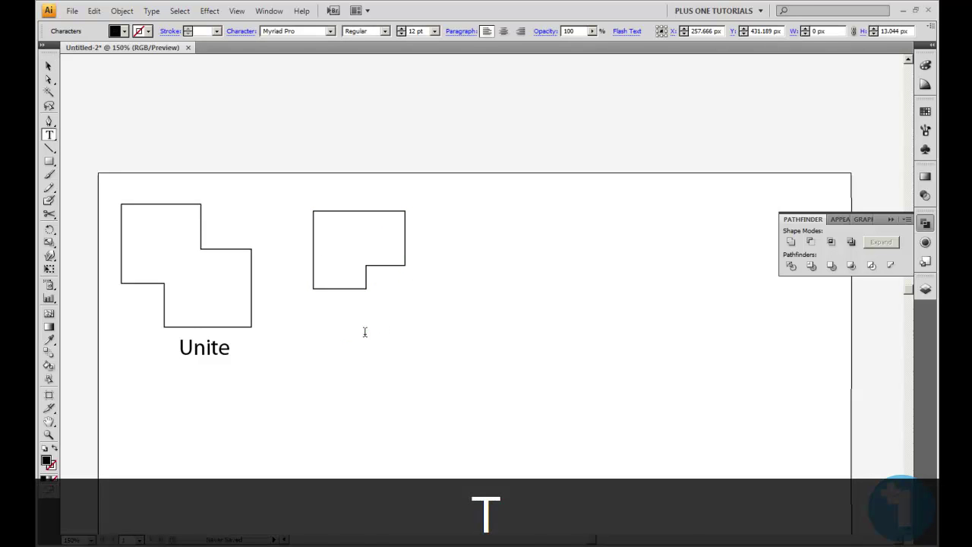
type("Minus")
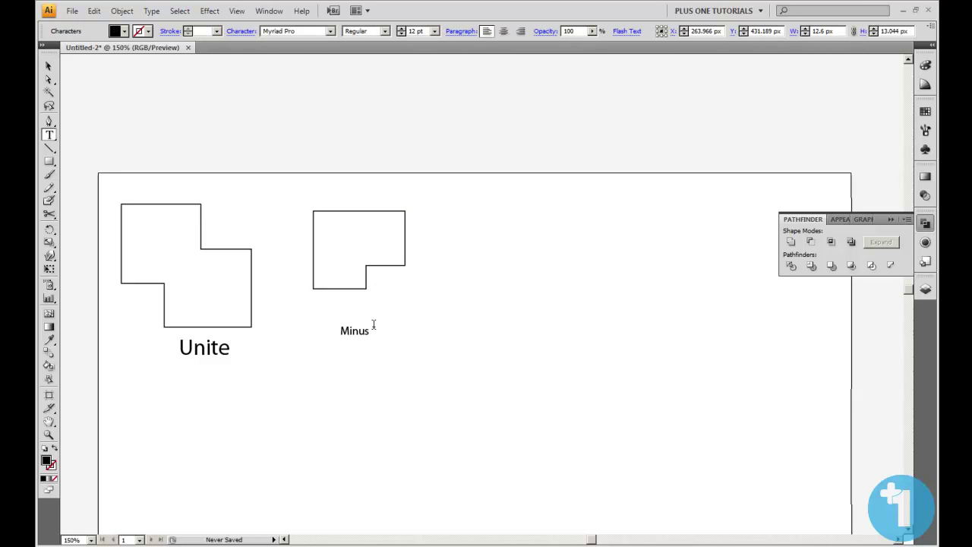
key("Escape")
left_click_drag(397, 342, 416, 341)
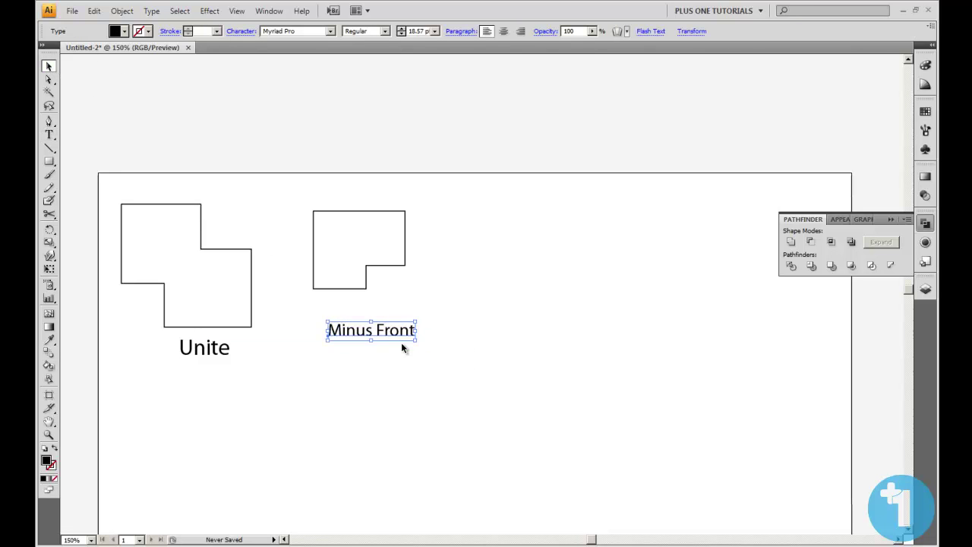
- Set the "Minus Front" label to 21 pt and move it level with the "Unite" label, under its shape
left_click(436, 31)
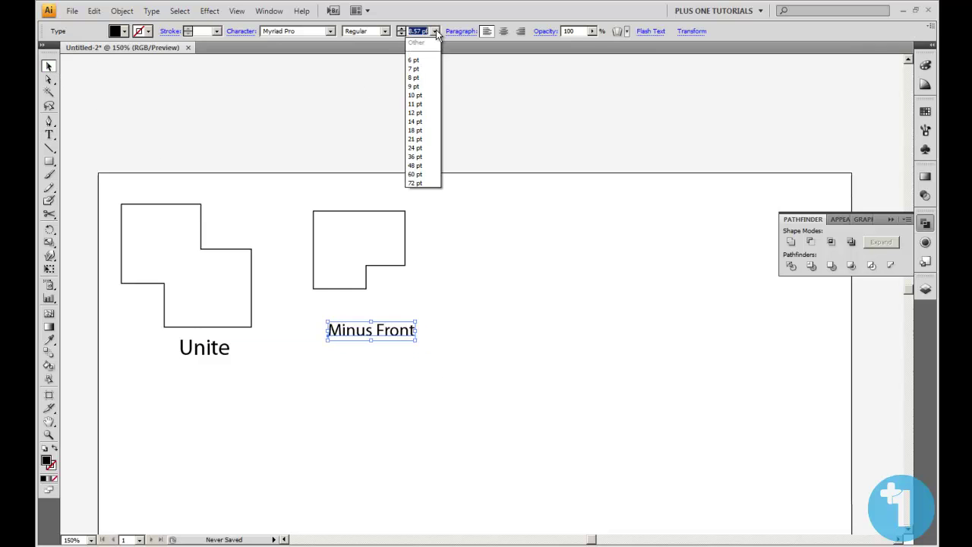
left_click(416, 139)
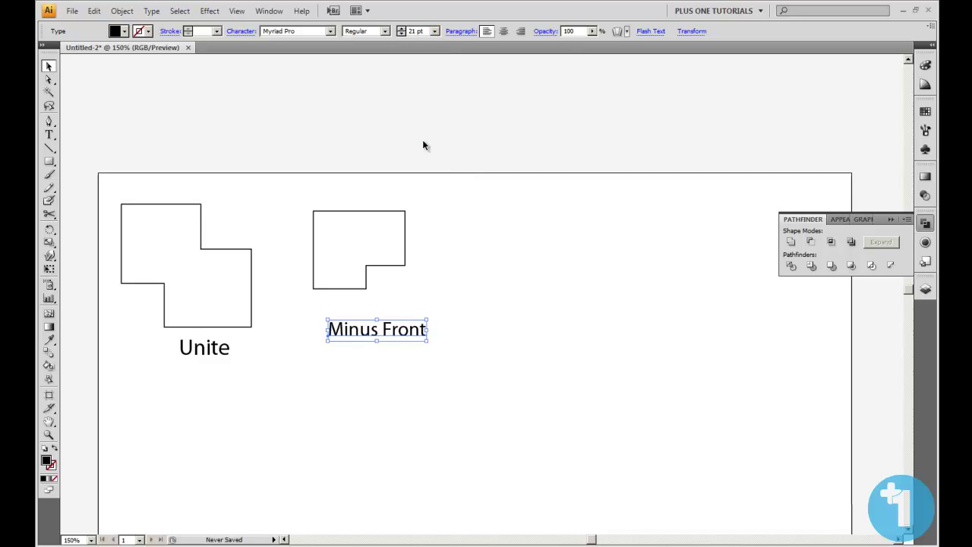
left_click(392, 370)
left_click_drag(395, 341, 383, 354)
left_click(384, 380)
key("ctrl+z")
left_click(386, 378)
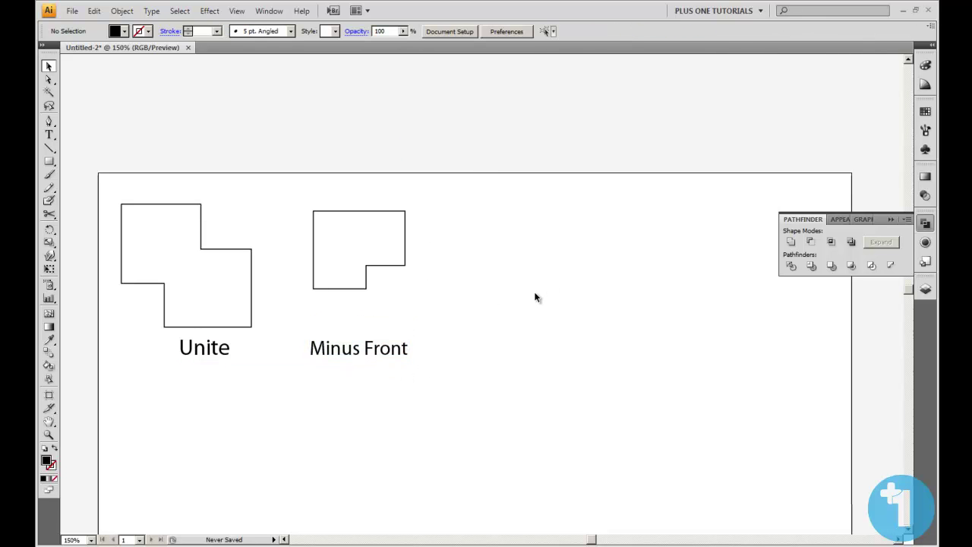
- Draw a third pair of overlapping rectangles beside the notched shape, the back one about 81 × 75 px
left_click(48, 161)
mouse_move(467, 211)
left_mouse_down()
mouse_move(539, 309)
mouse_move(543, 282)
left_mouse_up()
left_click_drag(508, 250, 445, 265)
- Apply the notched shape's white fill and 1 pt black stroke to the third pair of rectangles with the Eyedropper
key("v")
key("i")
left_click(367, 223)
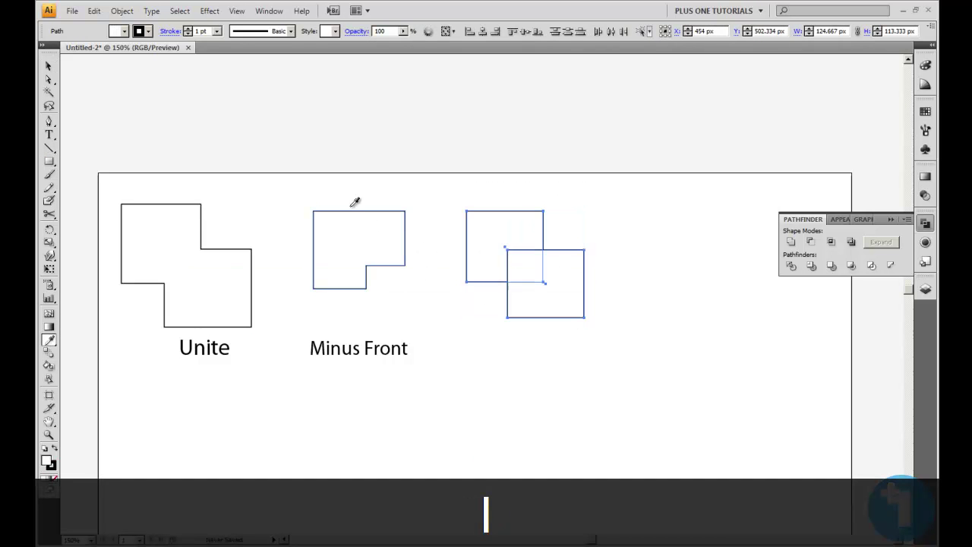
left_click(49, 66)
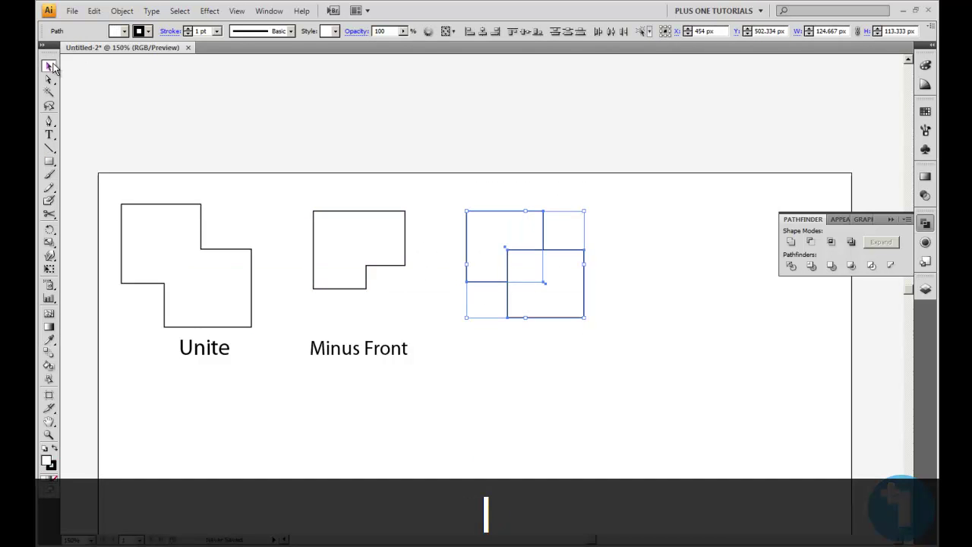
left_click(625, 272)
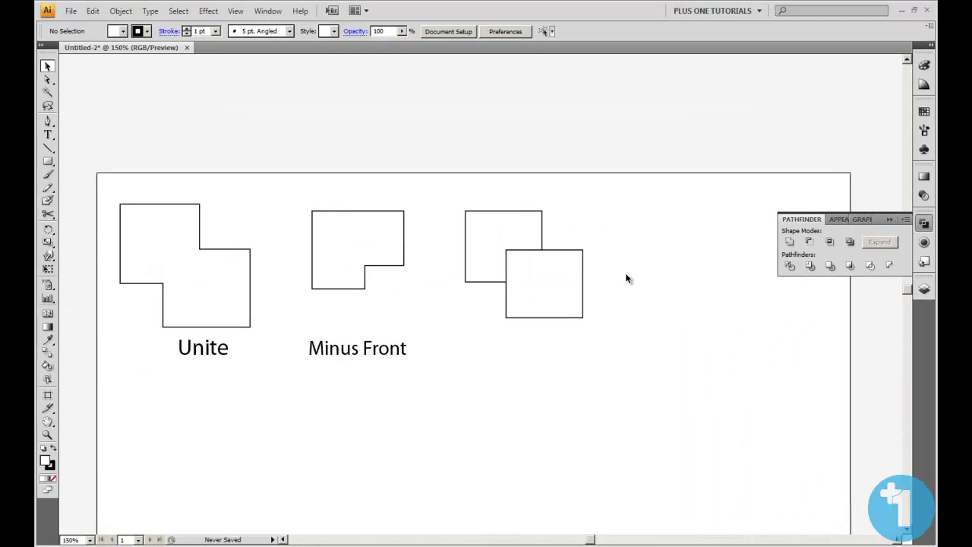
- Select the third pair of rectangles and reduce it to the overlapping area with the Intersect shape mode
left_click_drag(606, 267, 544, 249)
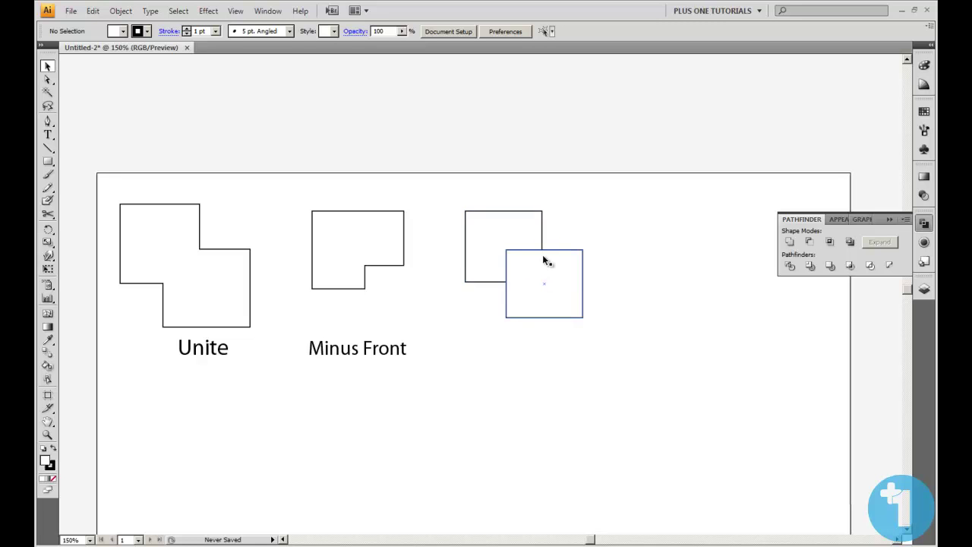
left_click(541, 243)
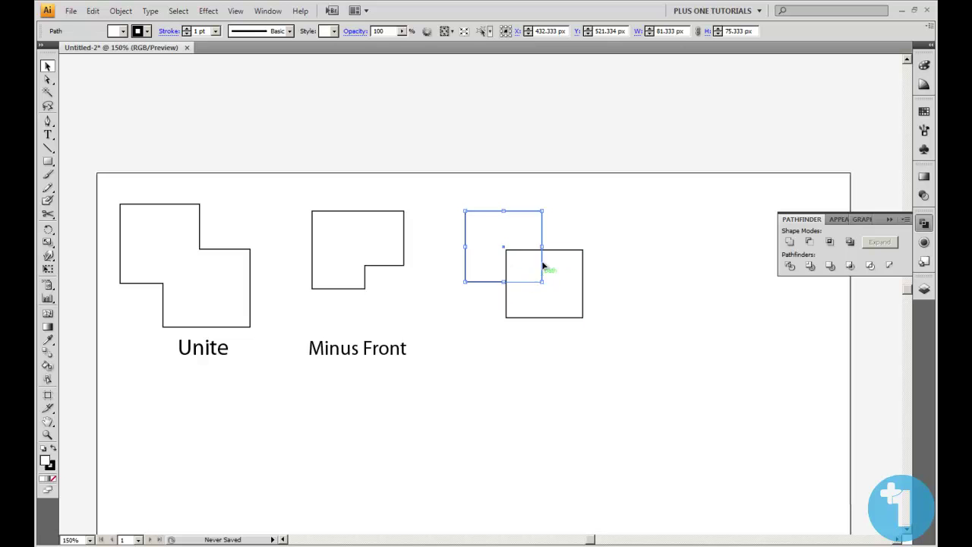
left_click_drag(478, 190, 525, 262)
left_click(829, 243)
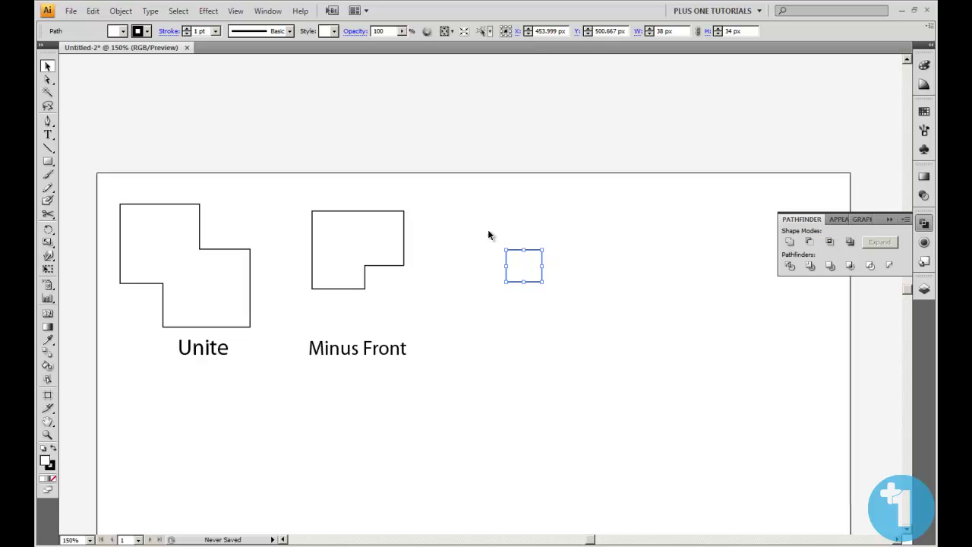
key("ctrl+z")
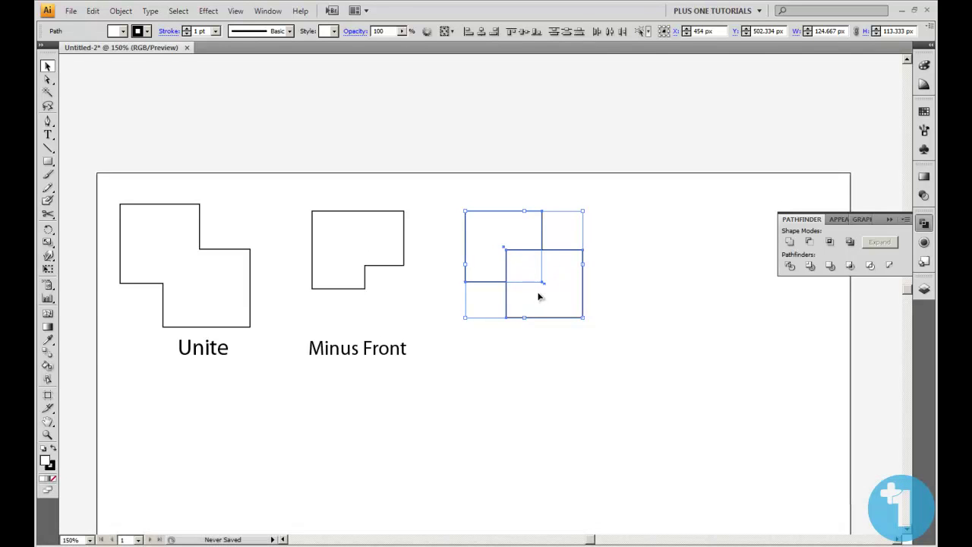
left_click(829, 241)
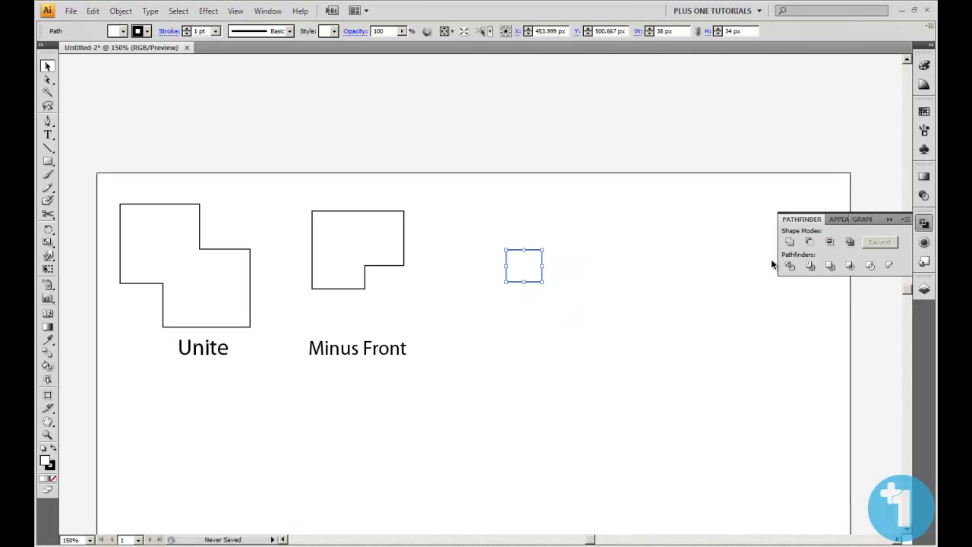
left_click(617, 297)
- Add the text label "Intercect" below the small intersected rectangle
key("t")
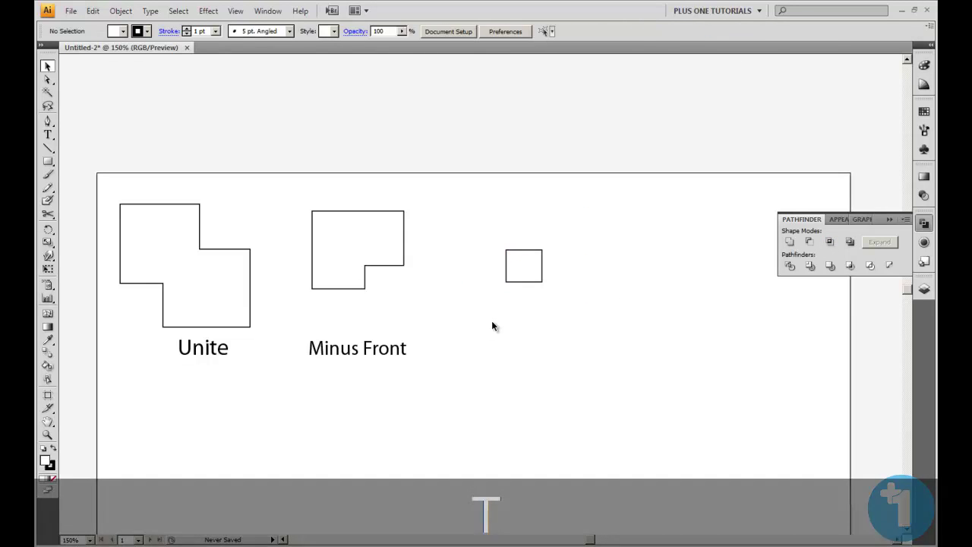
left_click(514, 347)
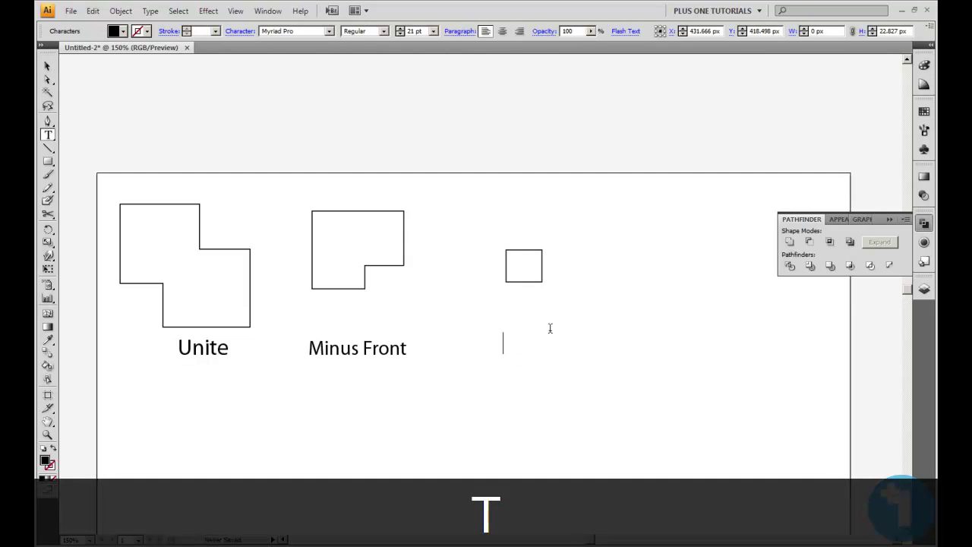
type("i")
type("Intercect")
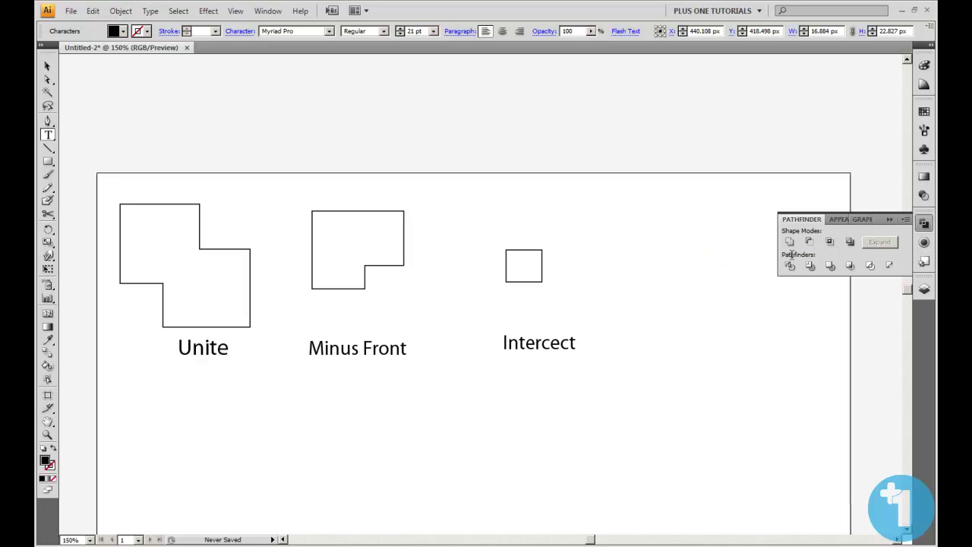
- Correct the label's spelling to "Intersect" and shift it slightly to centre it under the small rectangle
left_click_drag(550, 342, 566, 343)
left_click(566, 339)
key("BackSpace")
type("s")
key("Escape")
left_click_drag(560, 344, 519, 347)
left_click(554, 365)
- Draw a fourth pair of overlapping rectangles beside the intersected rectangle, together spanning about 128 × 113 px
key("space")
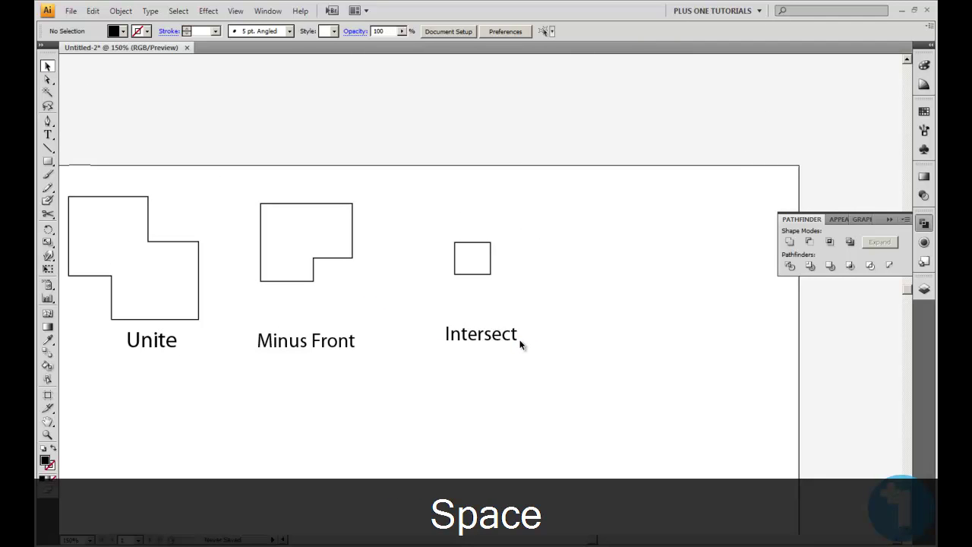
left_click(48, 161)
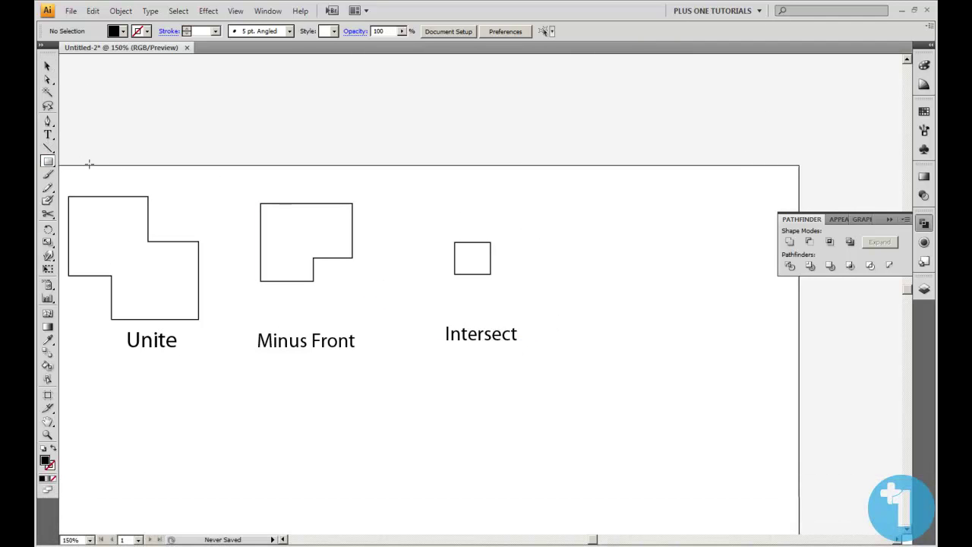
left_click_drag(563, 196, 683, 301)
key("v")
- Apply a white fill and 1 pt black stroke to the fourth pair of rectangles with the Eyedropper
left_click_drag(553, 163, 566, 300)
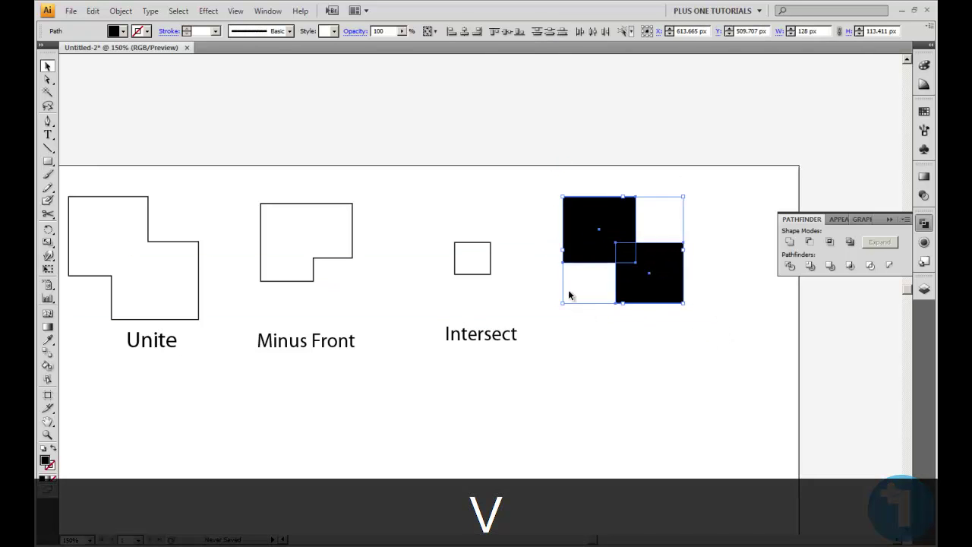
key("shift+x")
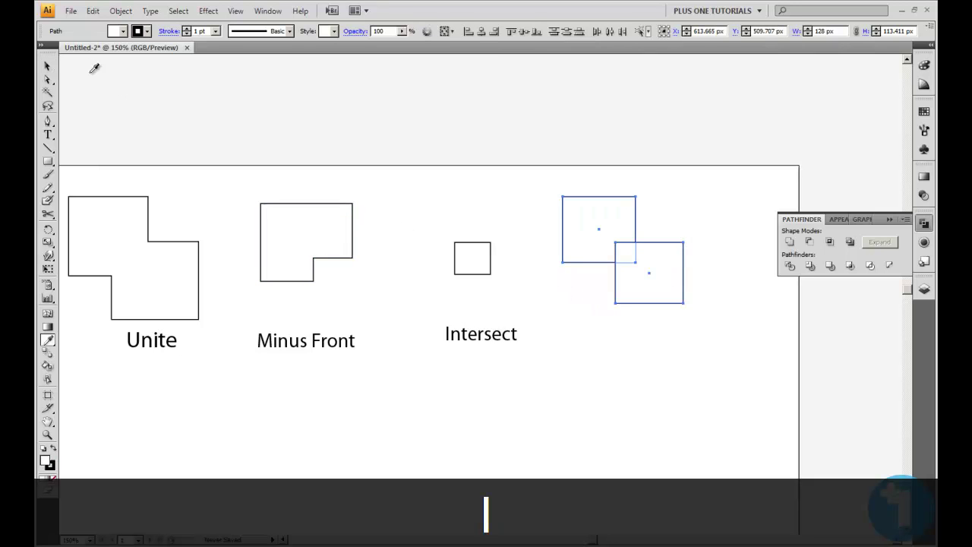
left_click(657, 322)
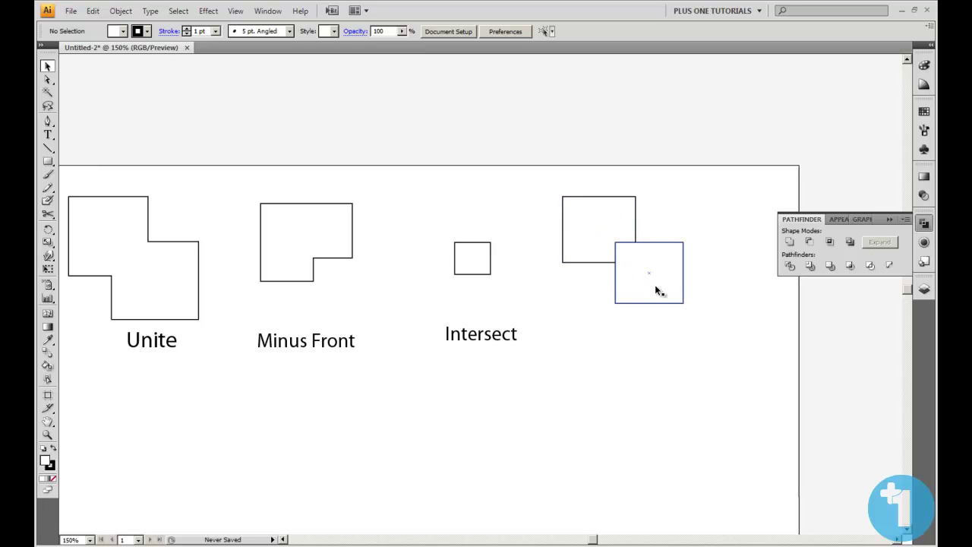
- Apply the Exclude shape mode to the fourth pair and move the front piece away from the back one inside the group
left_click_drag(554, 189, 711, 336)
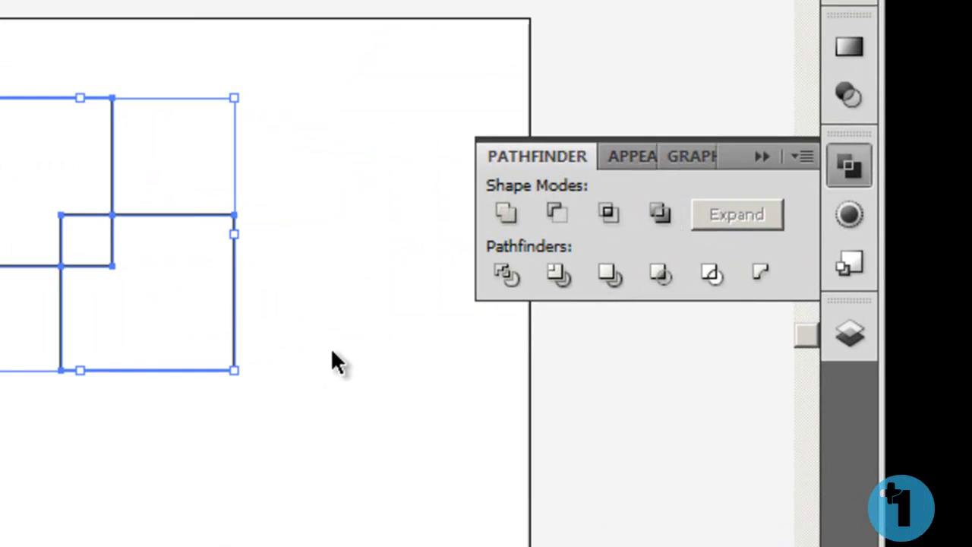
left_click(362, 342)
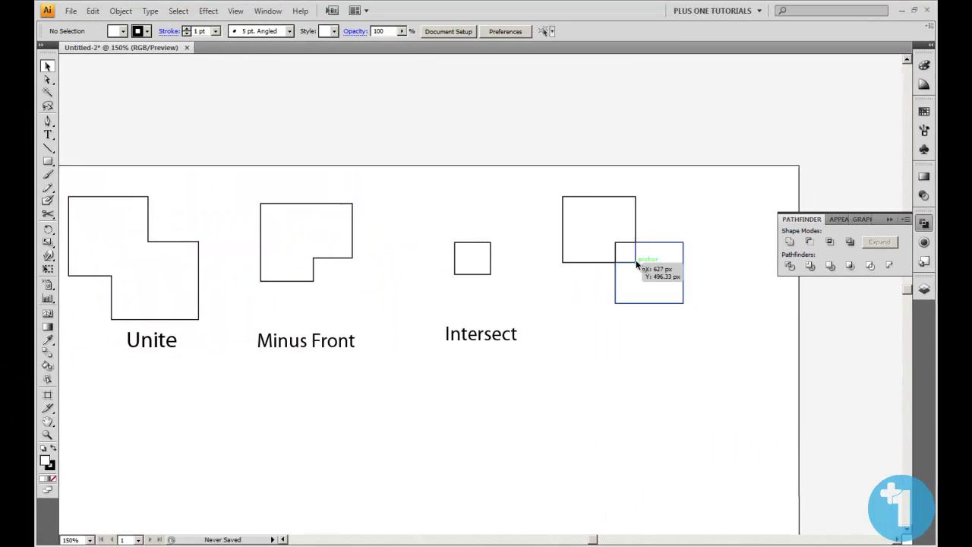
left_click_drag(637, 263, 662, 265)
double_click(645, 271)
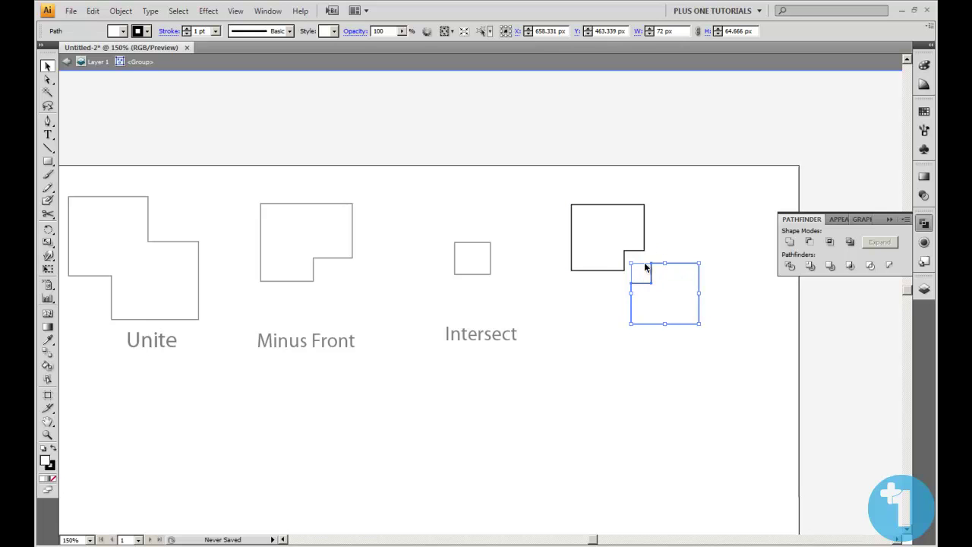
left_click(664, 254)
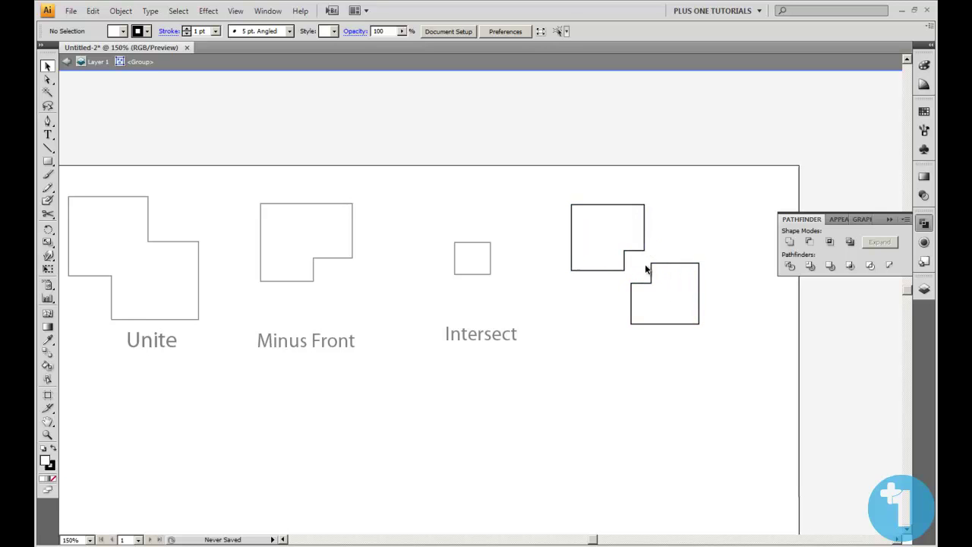
double_click(684, 230)
- Add the text label "Exclude" and move it beneath the two separated pieces of the fourth pair
key("t")
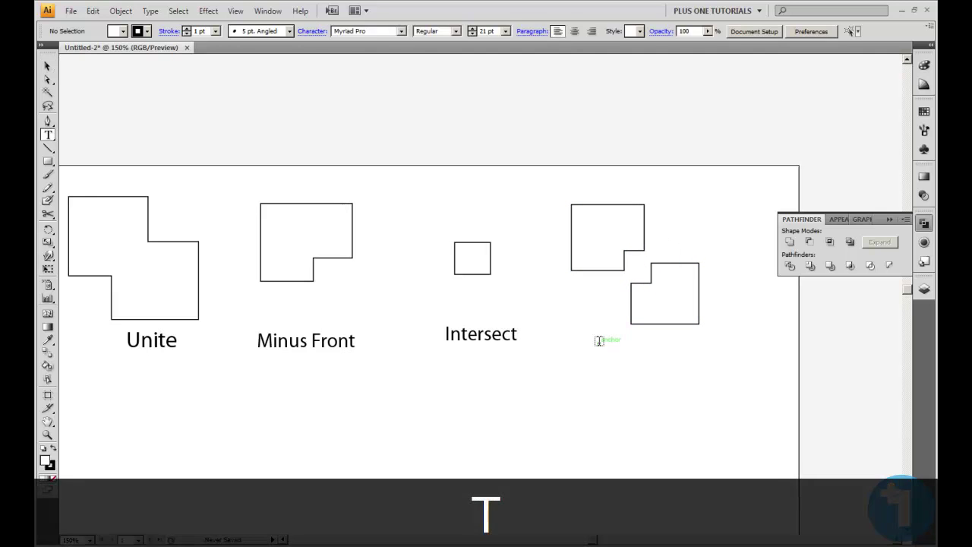
left_click(596, 341)
type("Exclude")
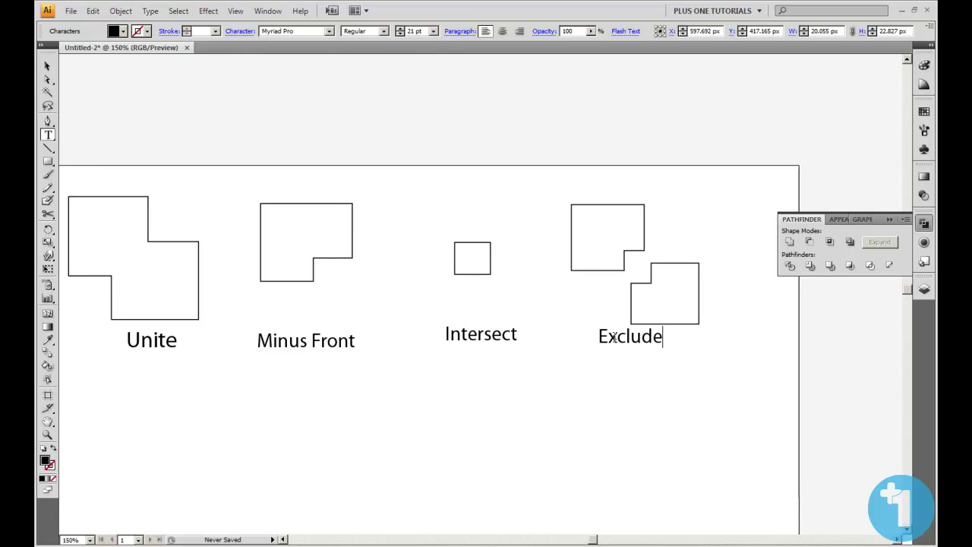
left_click(47, 66)
left_click_drag(636, 341, 658, 343)
left_click(658, 387)
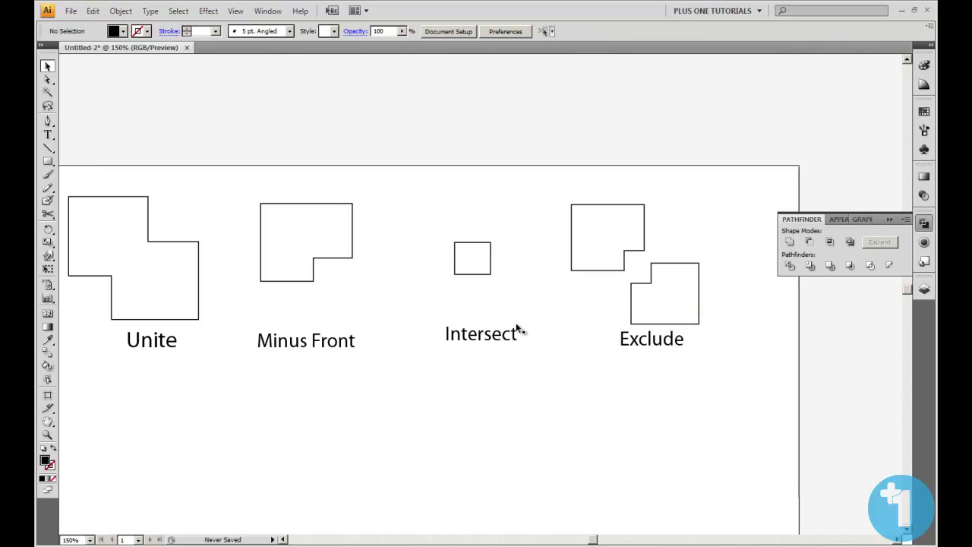
- Draw a fifth pair of overlapping rectangles below the "Unite" label, together spanning about 132 × 119 px
key("space")
left_click_drag(487, 317, 537, 276)
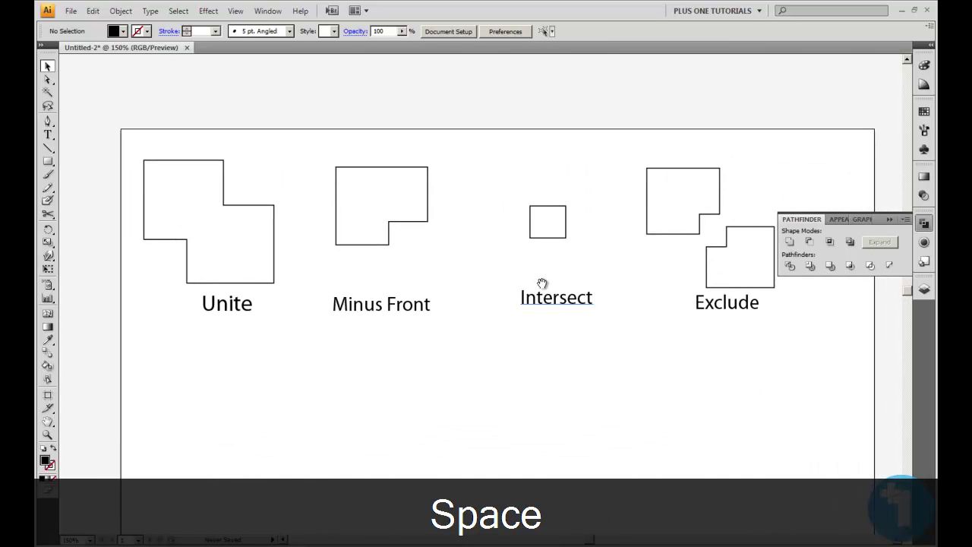
key("z")
left_click(558, 333, "alt")
key("space")
left_click_drag(557, 333, 550, 278)
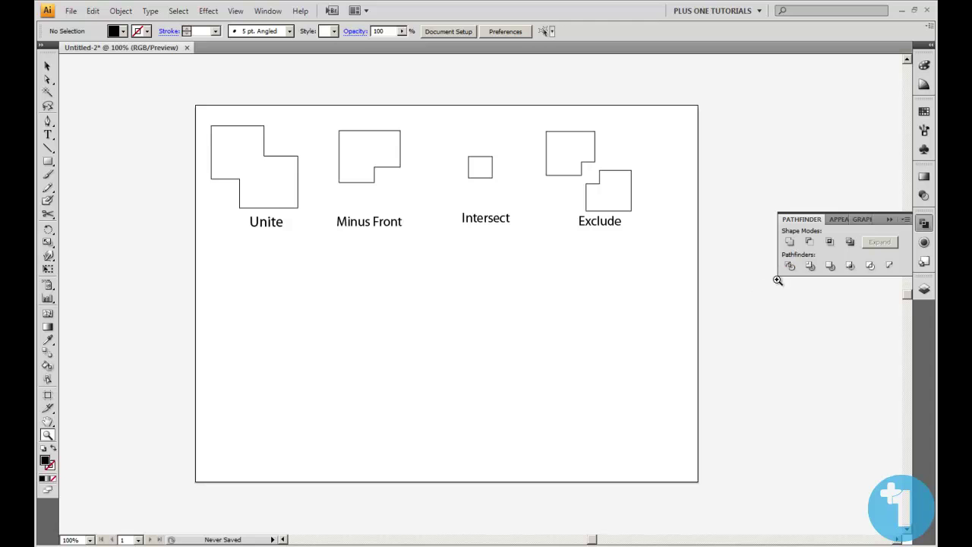
left_click(48, 161)
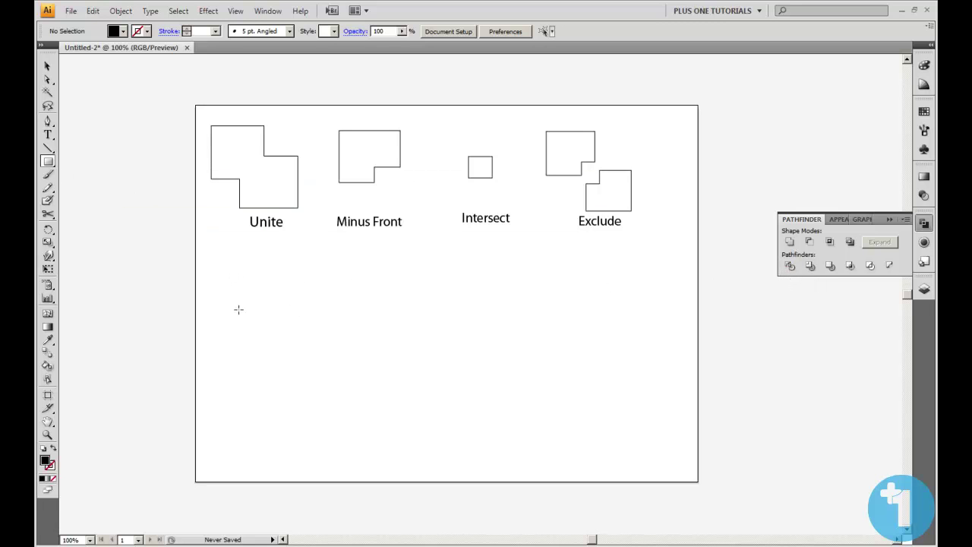
left_click_drag(221, 275, 305, 349)
- Apply the united shape's white fill and 1 pt black stroke to the fifth pair of rectangles with the Eyedropper
key("v")
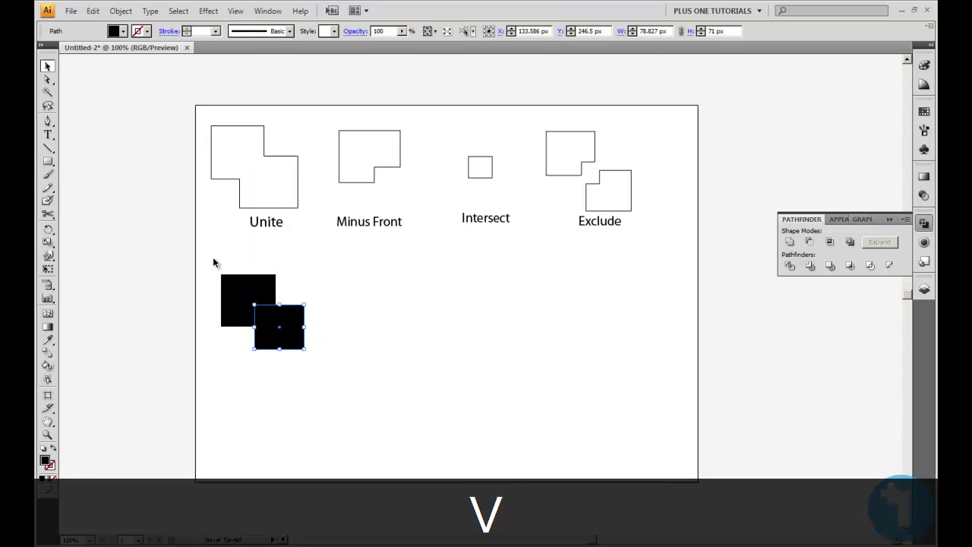
left_click(262, 285, "shift")
key("i")
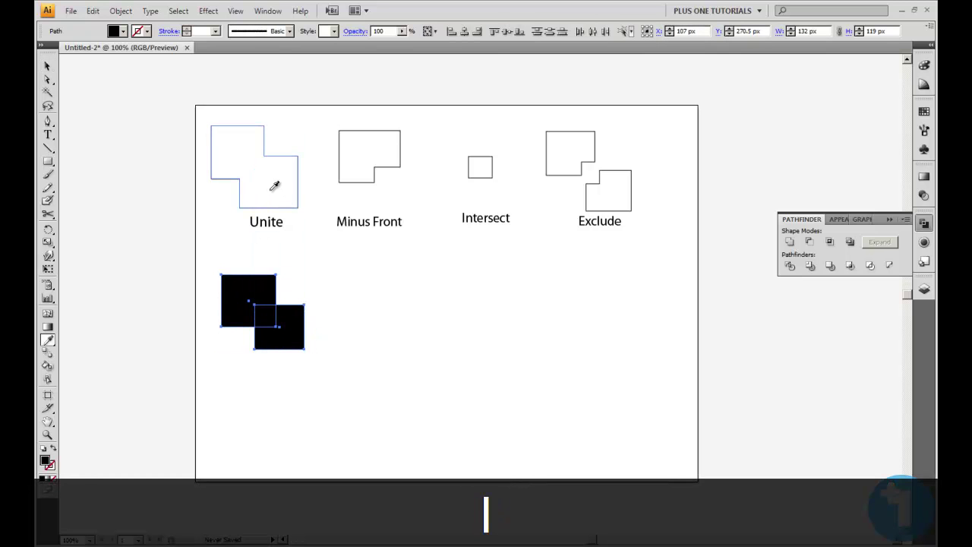
left_click(268, 192)
left_click(48, 68)
left_click(346, 357)
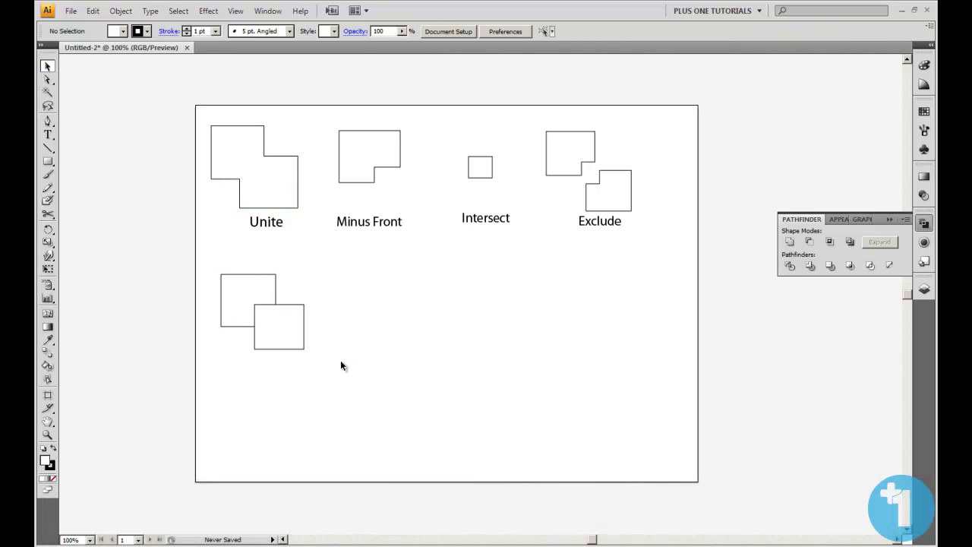
- Select the fifth pair of rectangles and split it with the Divide pathfinder
left_click_drag(209, 269, 343, 381)
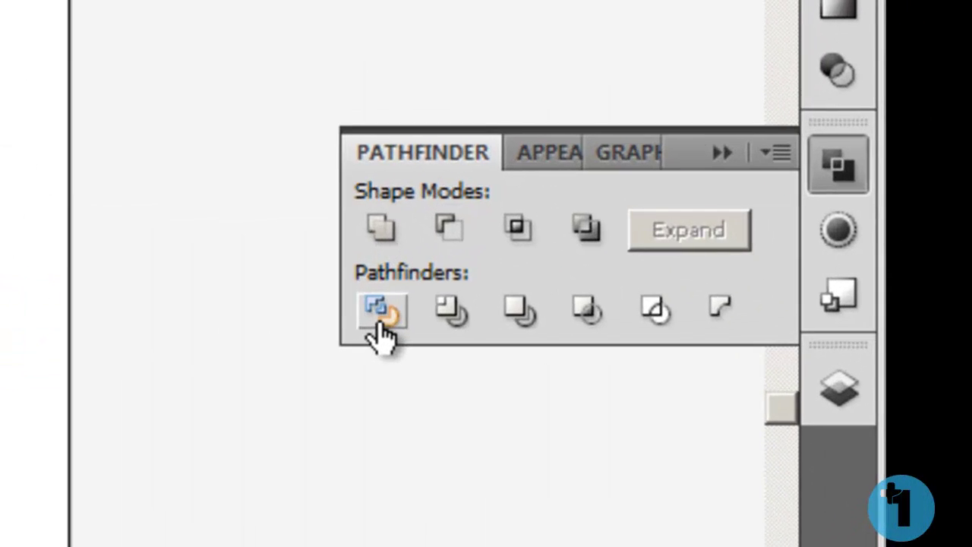
left_click(790, 266)
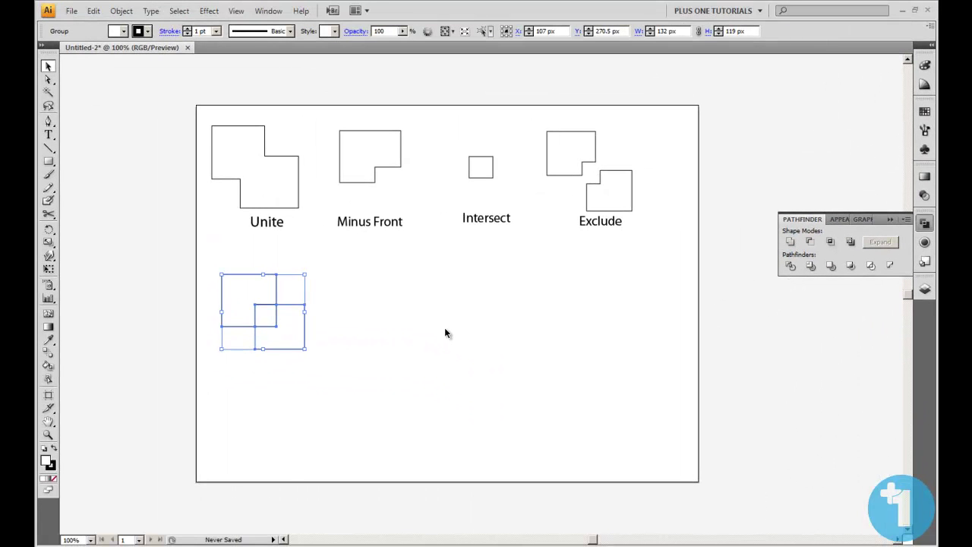
left_click(271, 308)
key("ctrl+z")
key("ctrl+shift+z")
- Inside the divided group, move the front and back pieces outward, away from the small central square
double_click(305, 339)
left_click_drag(308, 333, 319, 339)
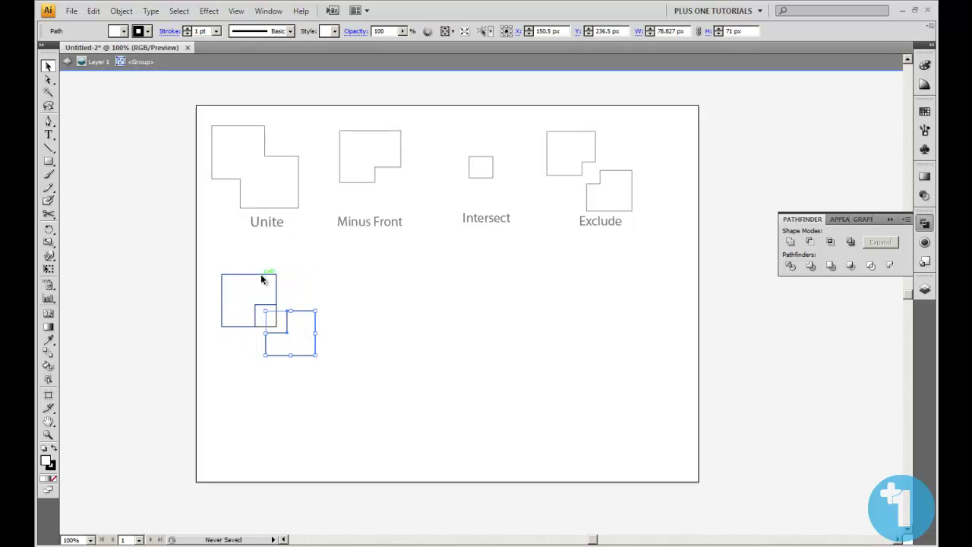
left_click(259, 278)
left_click_drag(256, 271, 245, 261)
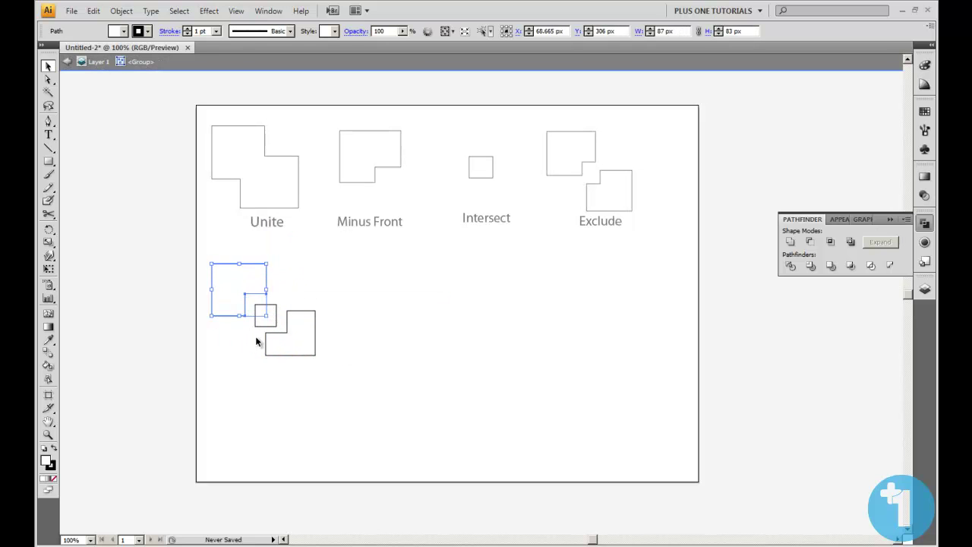
left_click(298, 391)
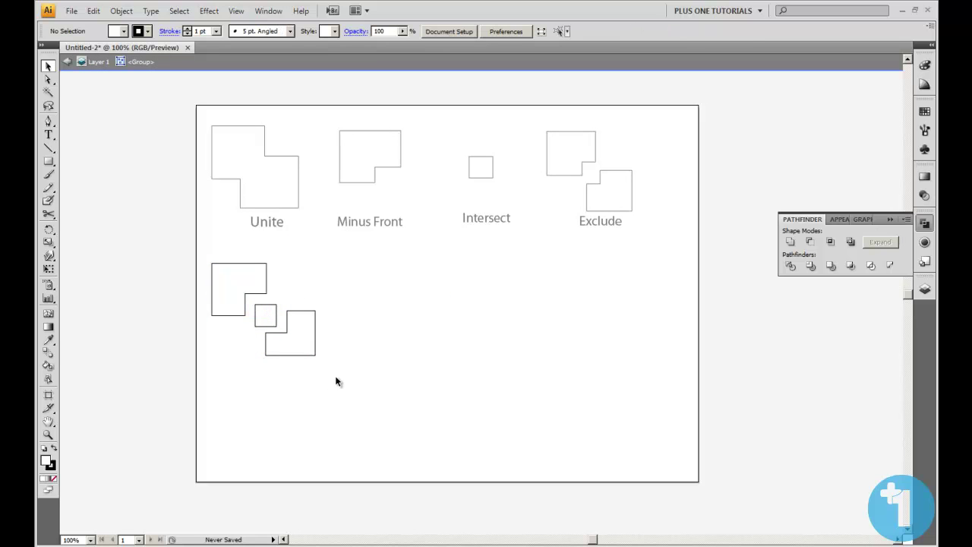
double_click(335, 380)
- Add the text label "Divide" below the three separated pieces
key("t")
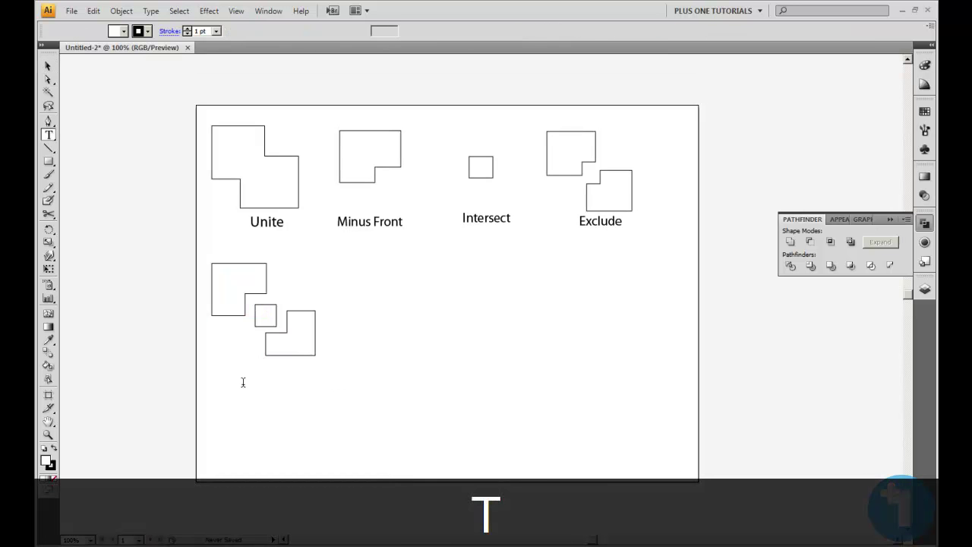
type("Divid")
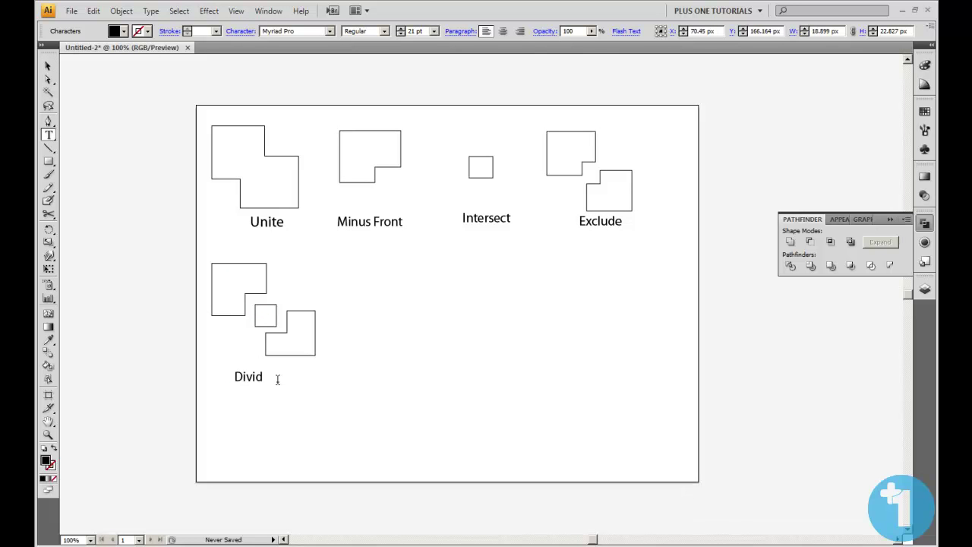
key("Escape")
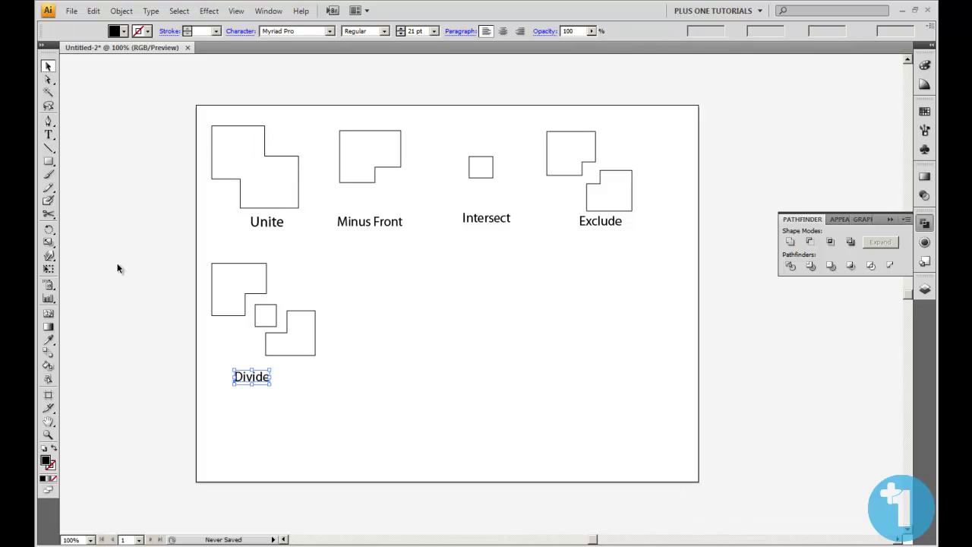
left_click(404, 302)
- Draw a sixth pair of overlapping rectangles with white fill and black stroke beside the Divide example, the front one about 83 × 87 px
key("m")
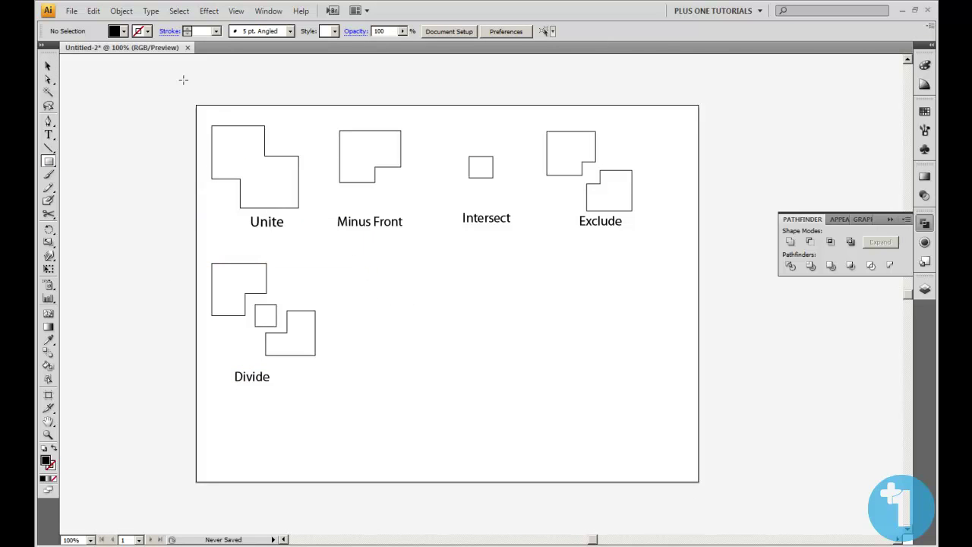
left_click(118, 32)
left_click(56, 43)
left_click(146, 31)
left_click(73, 43)
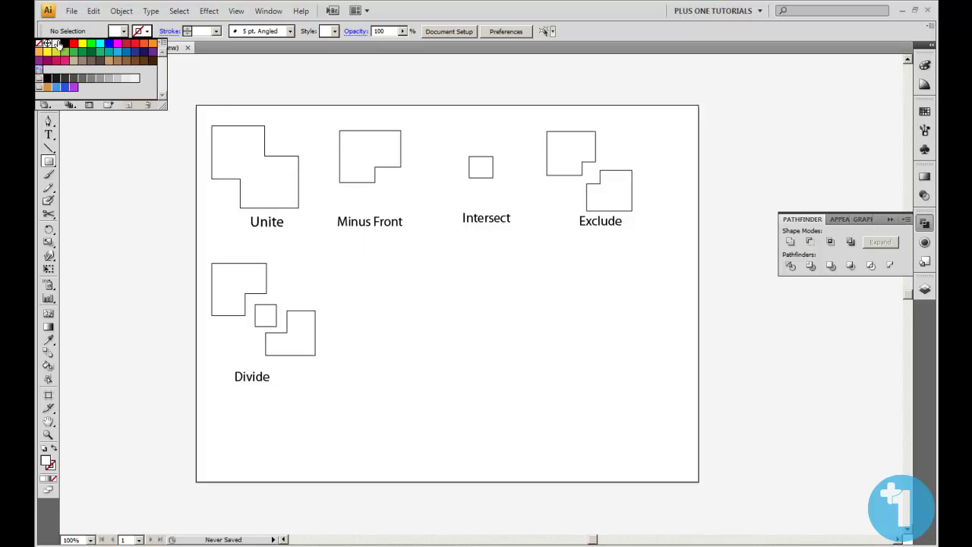
left_click(65, 43)
left_click_drag(358, 272, 446, 355)
- Select both rectangles of the sixth pair and apply the Trim pathfinder
key("v")
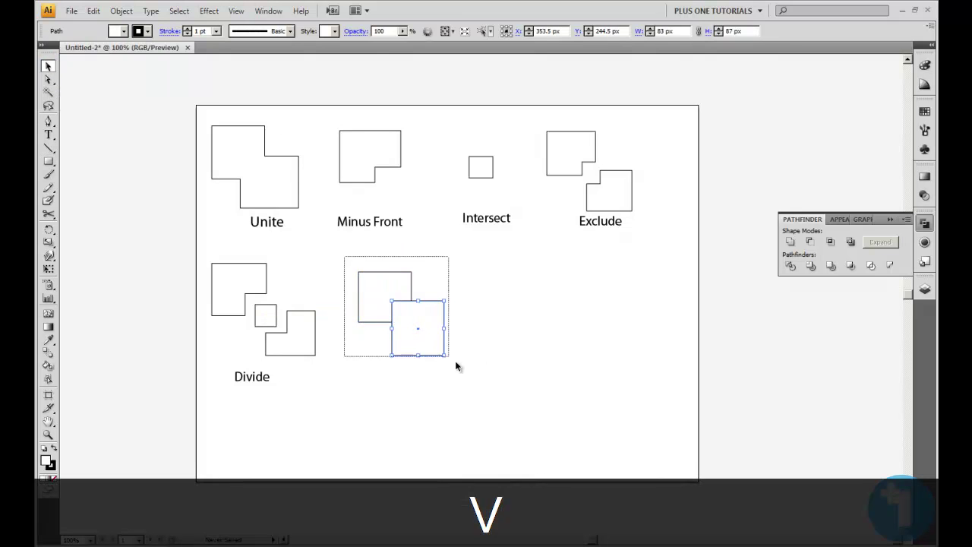
left_click_drag(344, 257, 398, 310)
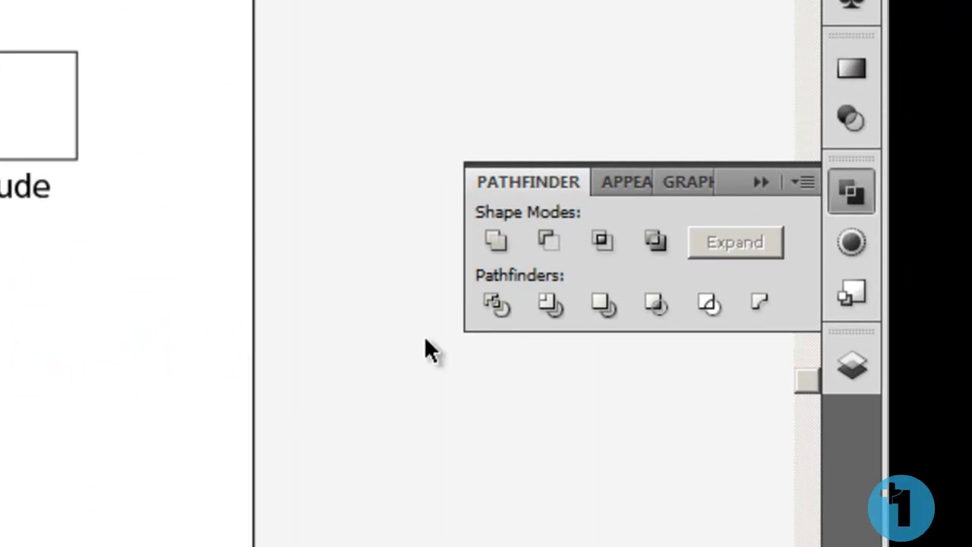
left_click(548, 306)
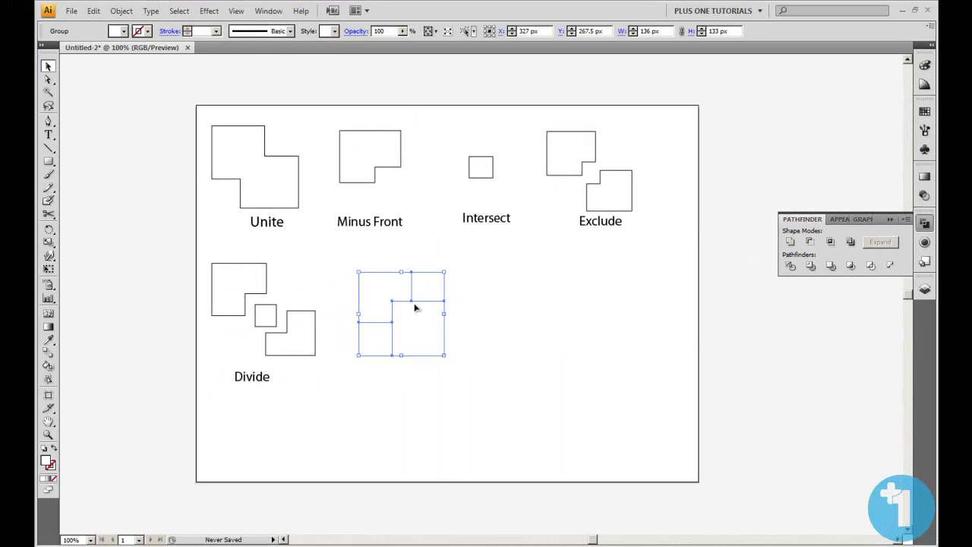
- Inside the trimmed group, move the front rectangle diagonally down and right, away from the notched back piece
key("v")
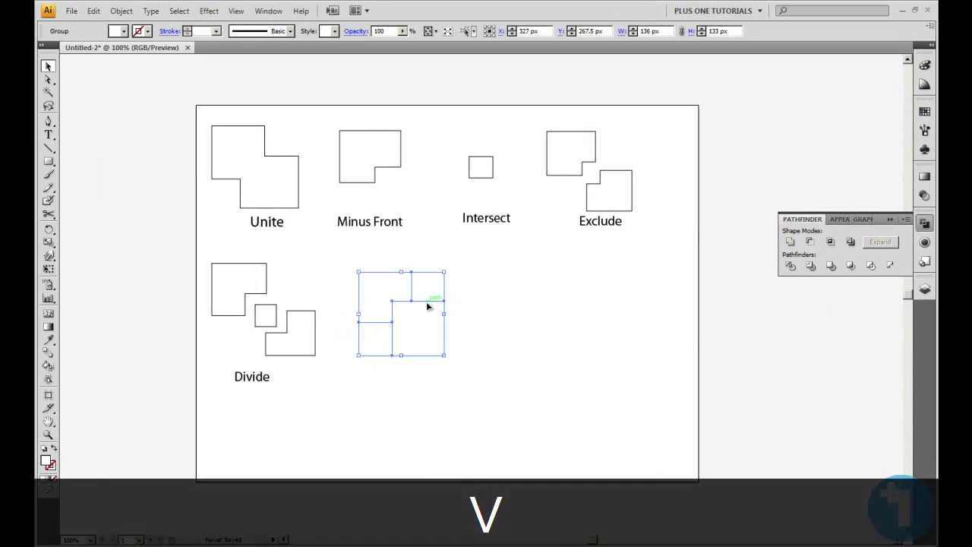
double_click(427, 304)
left_click_drag(429, 303, 442, 310)
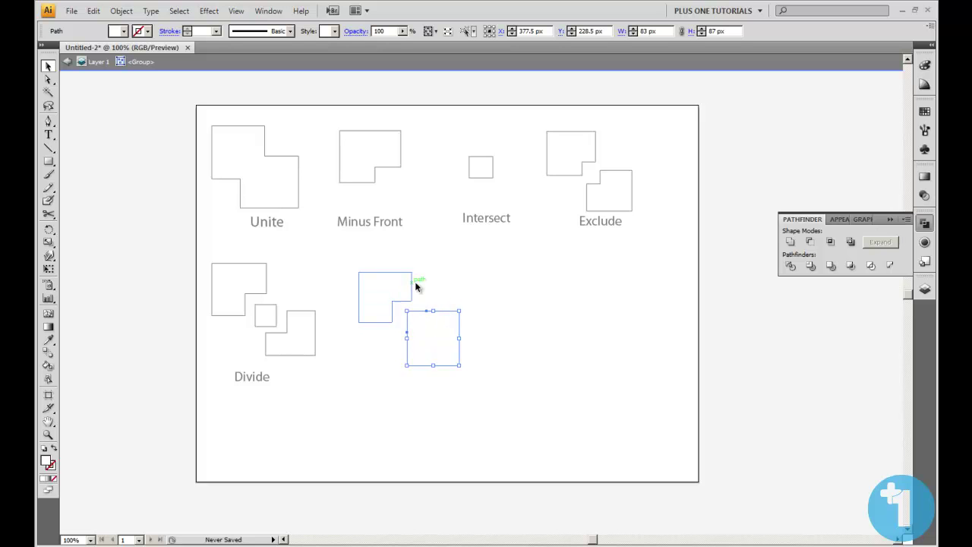
- Try moving the notched back piece across the front rectangle, and undo that move
left_click(454, 297)
left_click_drag(385, 292, 521, 387)
key("ctrl+z")
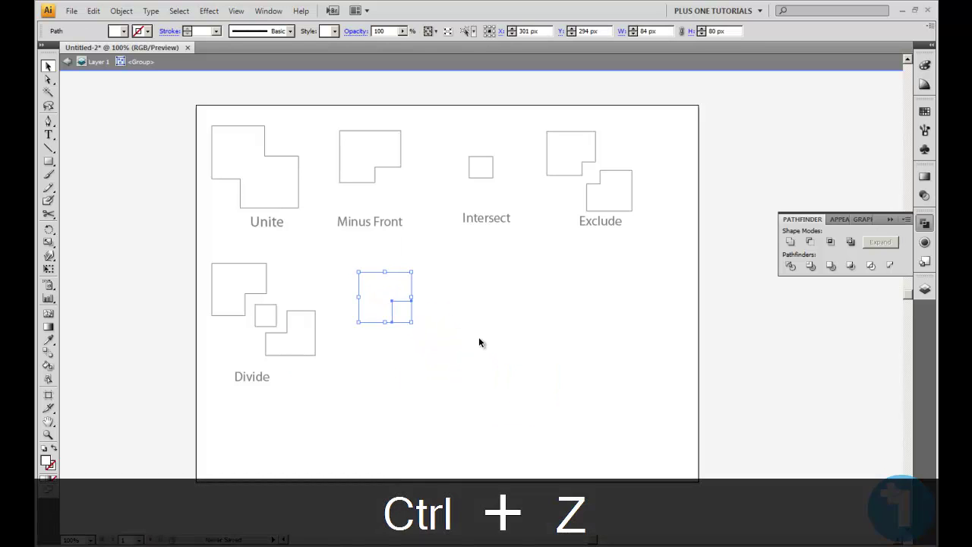
key("ctrl+z")
- Leave the isolated group and give the whole trimmed group a black stroke
double_click(496, 311)
left_click_drag(357, 266, 473, 367)
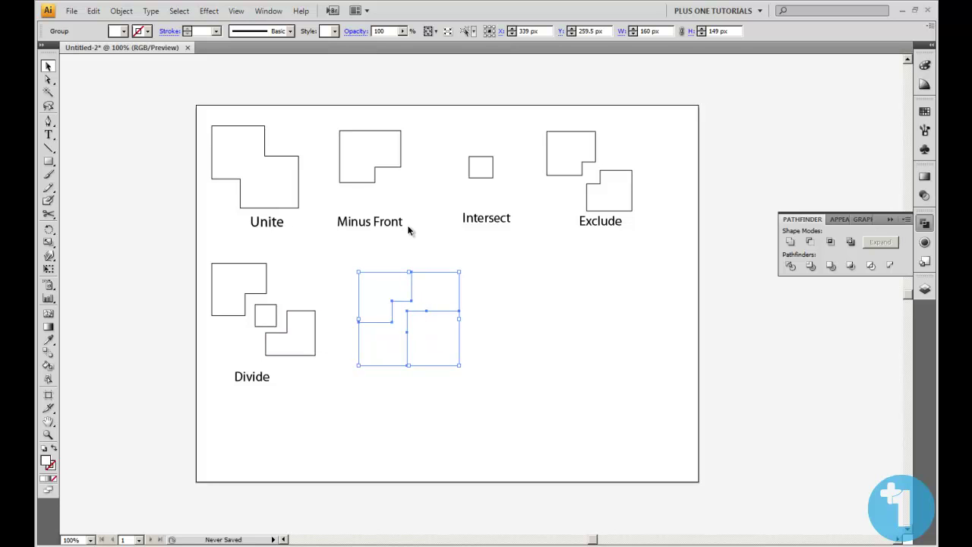
left_click(147, 31)
left_click(70, 48)
left_click(521, 326)
- Add the text label "Trim" below the two trimmed pieces
key("t")
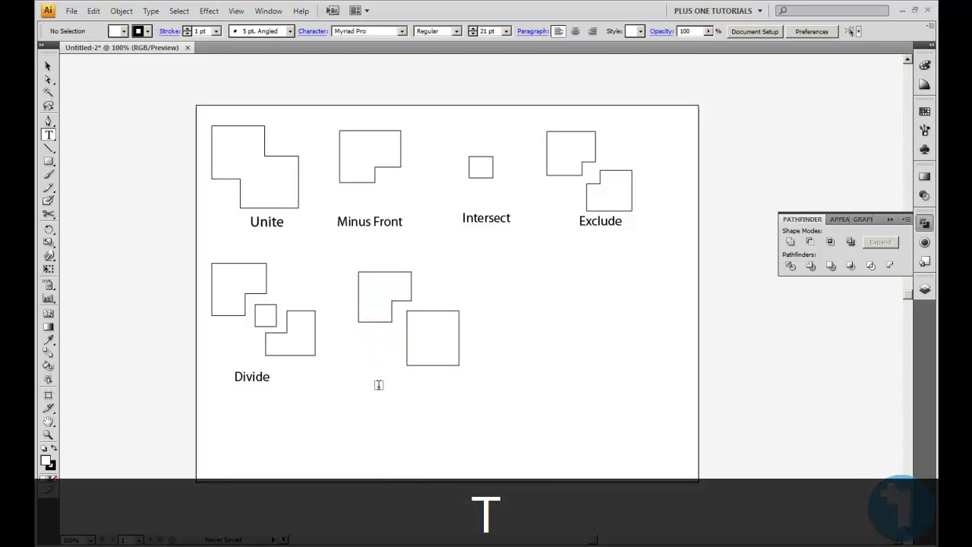
left_click(379, 378)
type("Trime")
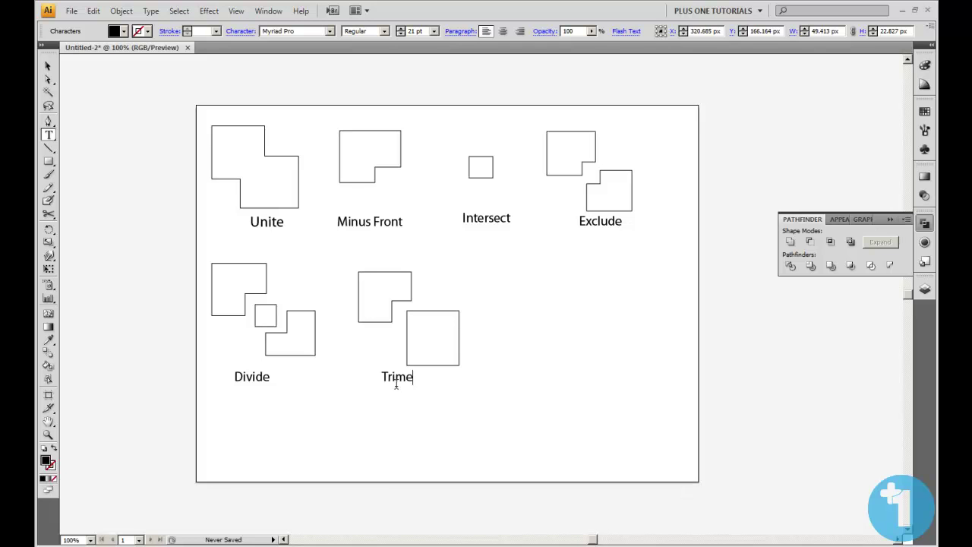
left_click(48, 66)
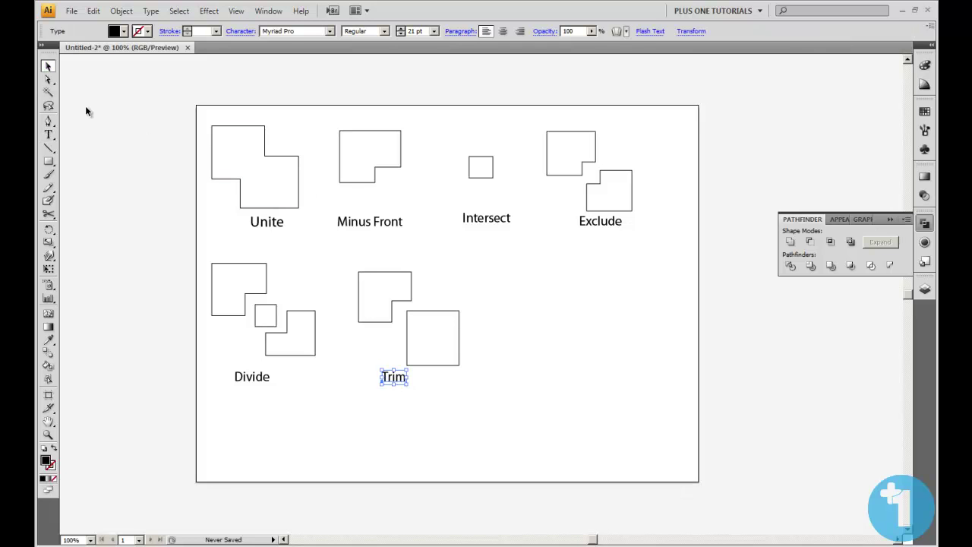
- Draw a seventh pair of overlapping rectangles beside the Trim example, the front one about 75 × 82 px
left_click(430, 287)
left_click(48, 161)
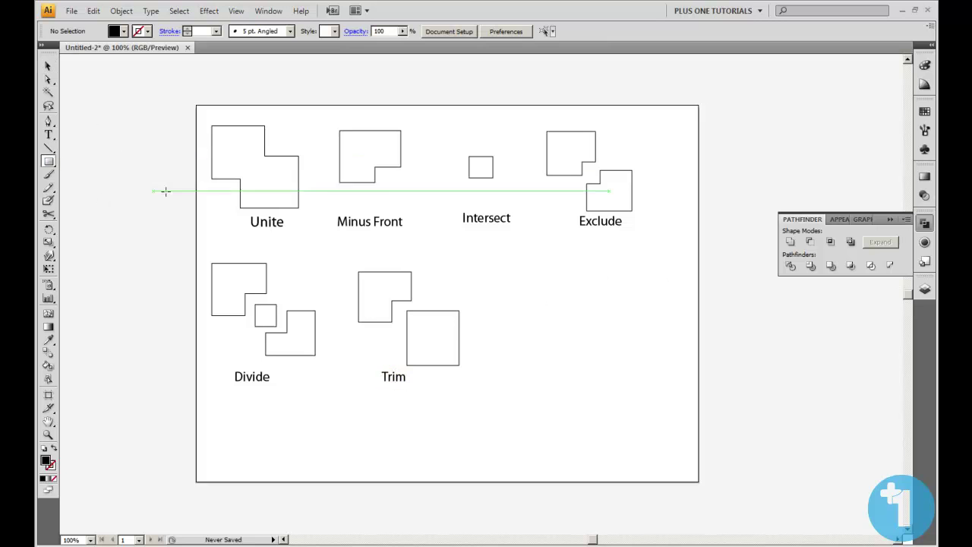
left_click_drag(502, 268, 580, 349)
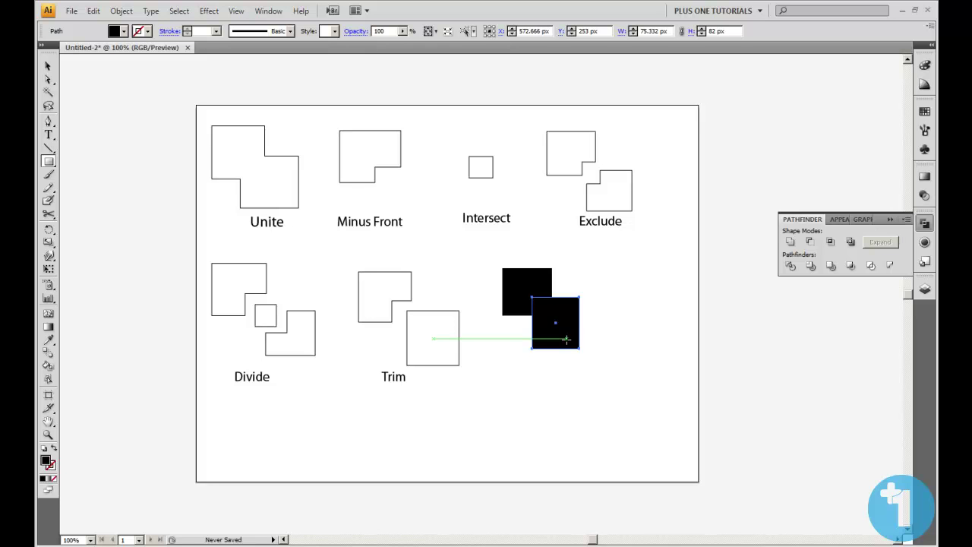
- Select the seventh pair and apply the Exclude shape's white fill and 1 pt black stroke with the Eyedropper
key("v")
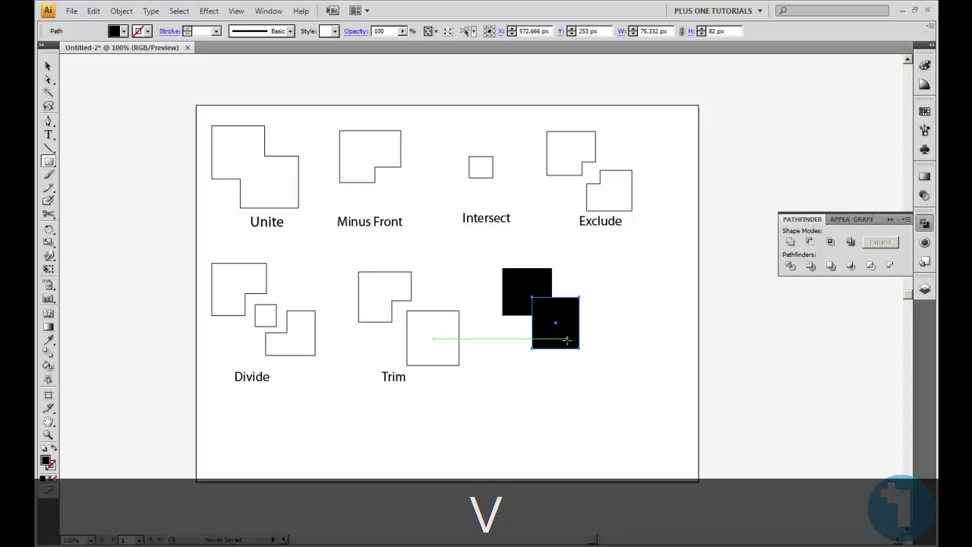
left_click_drag(490, 269, 613, 359)
key("i")
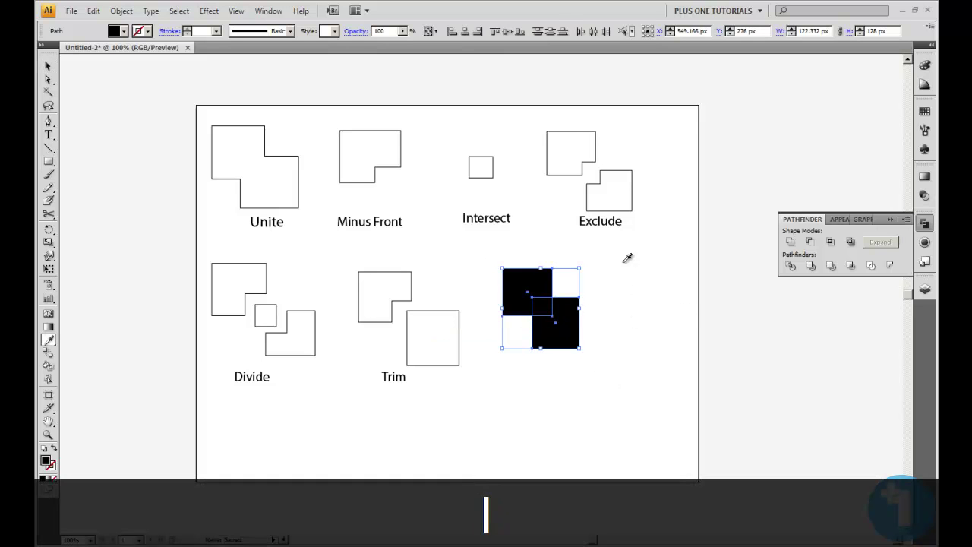
left_click(624, 202)
key("v")
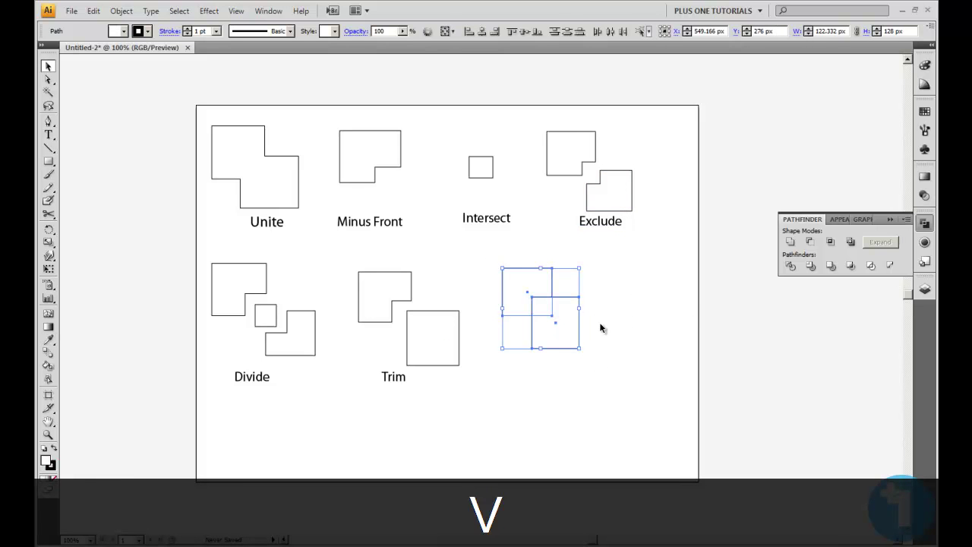
- Select both rectangles of the seventh pair and combine them with the Merge pathfinder
left_click(607, 325)
left_click_drag(502, 268, 613, 366)
key("ctrl+z")
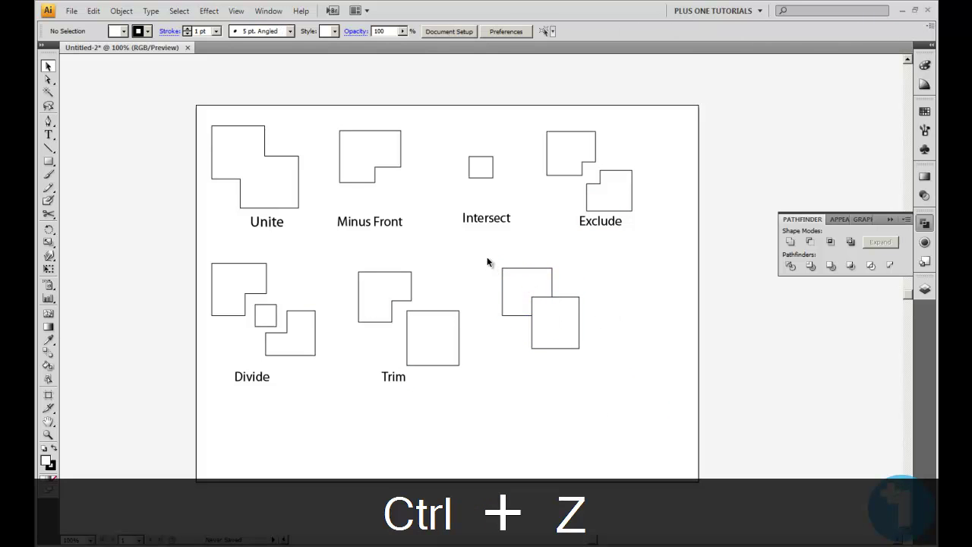
left_click_drag(489, 259, 587, 356)
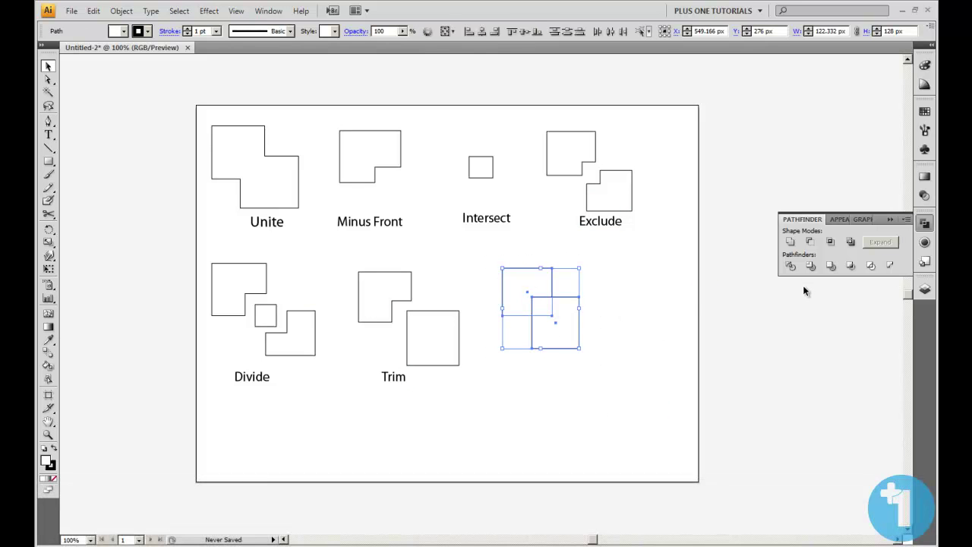
left_click(831, 268)
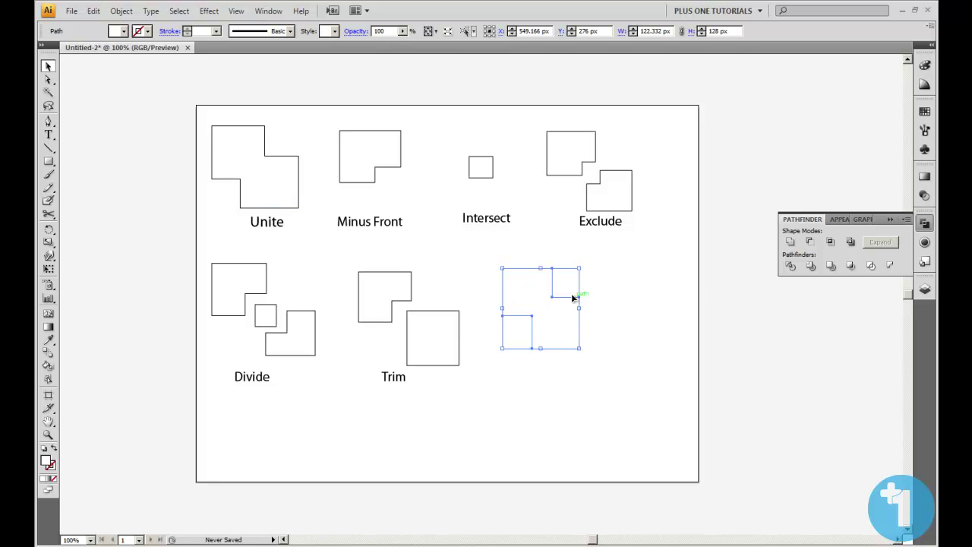
- Shift the "Trim" label slightly to the right beneath its two shapes
left_click(619, 304)
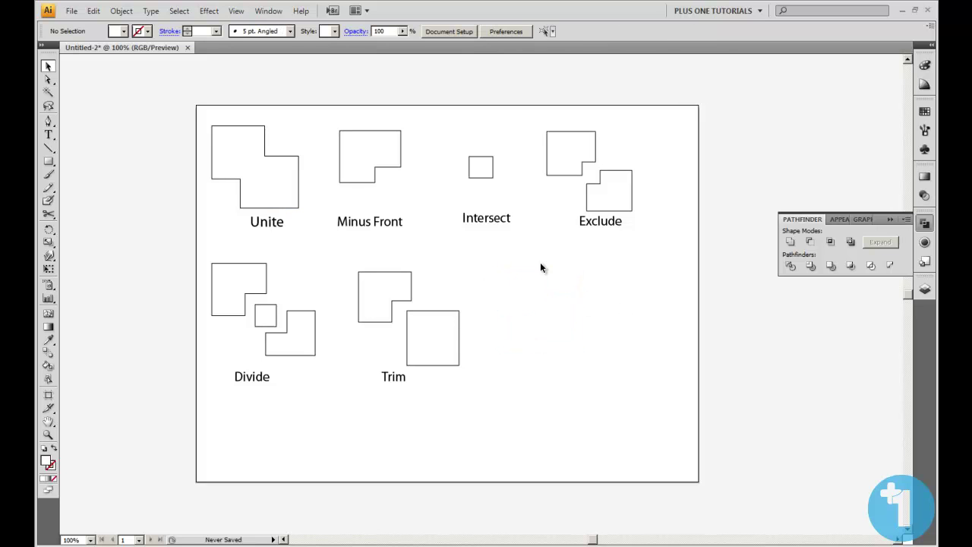
left_click_drag(389, 377, 404, 377)
left_click(458, 380)
- Give the merged shape a black stroke
left_click(558, 339)
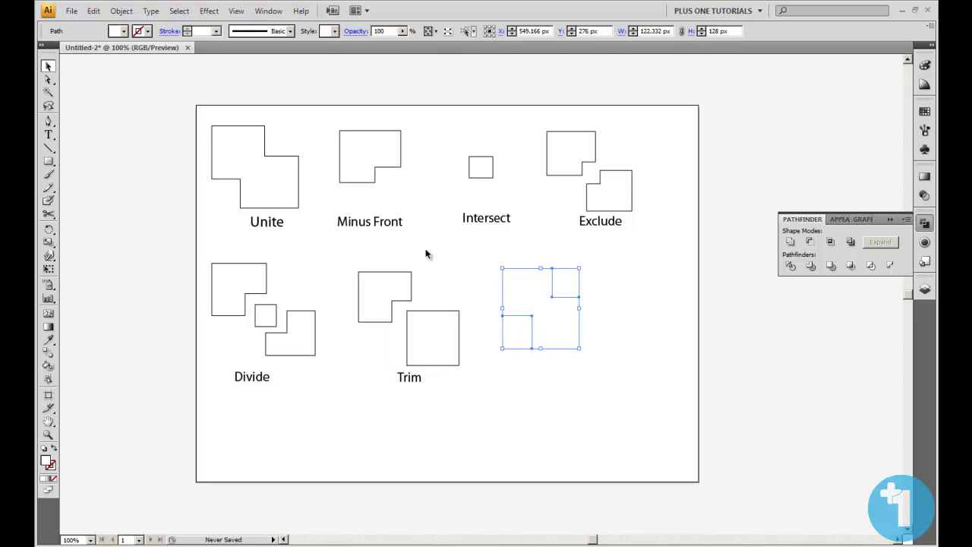
left_click(147, 31)
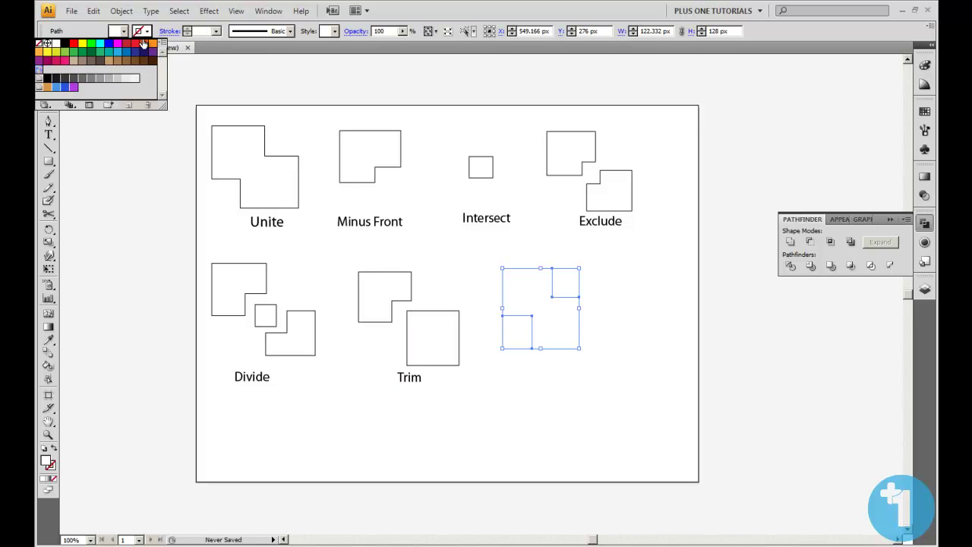
left_click(79, 49)
left_click(645, 329)
- Add the text label "Merge" centred below the merged shape
key("t")
left_click(541, 370)
type("Merge")
left_click(48, 66)
left_click_drag(534, 361, 540, 366)
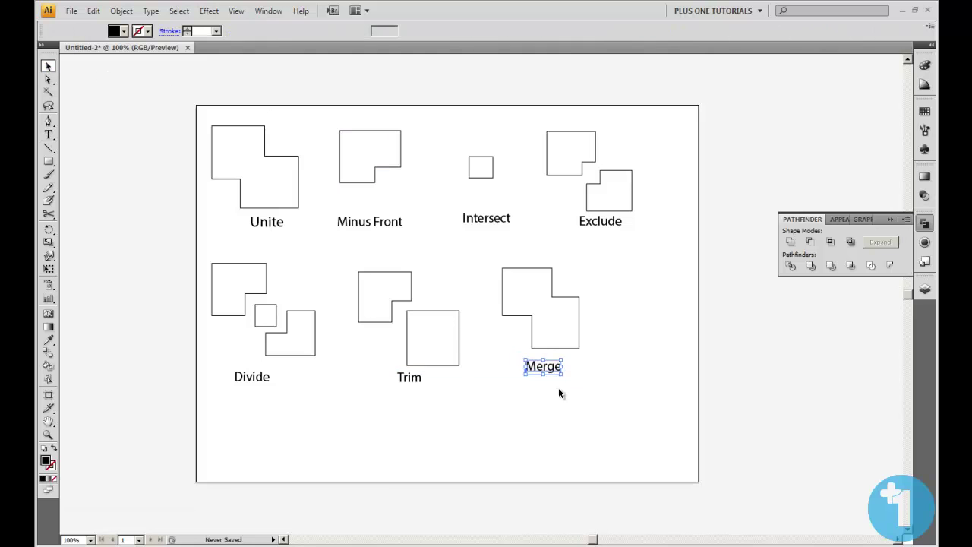
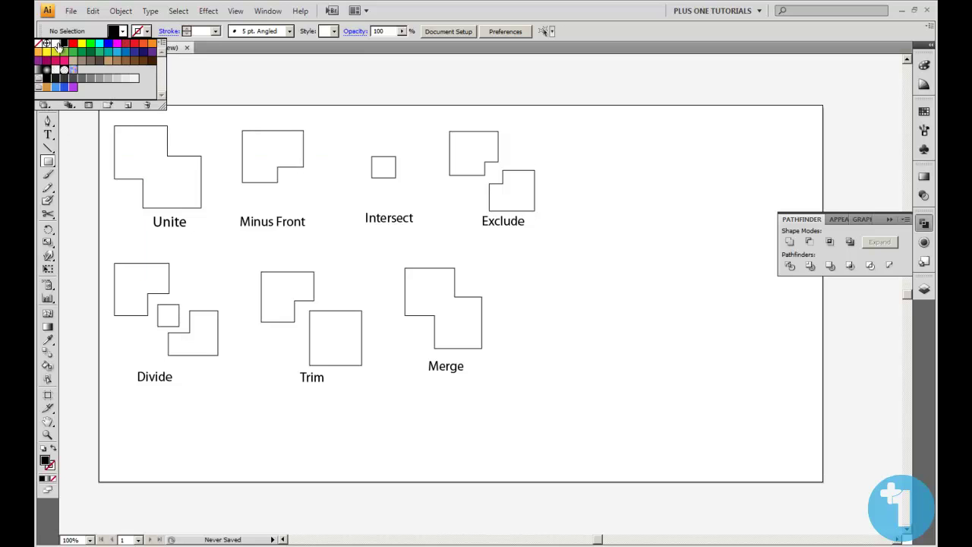
- Draw an eighth pair of overlapping rectangles with white fill and black stroke beside the Merge example, and apply the Crop pathfinder to them
left_click(65, 45)
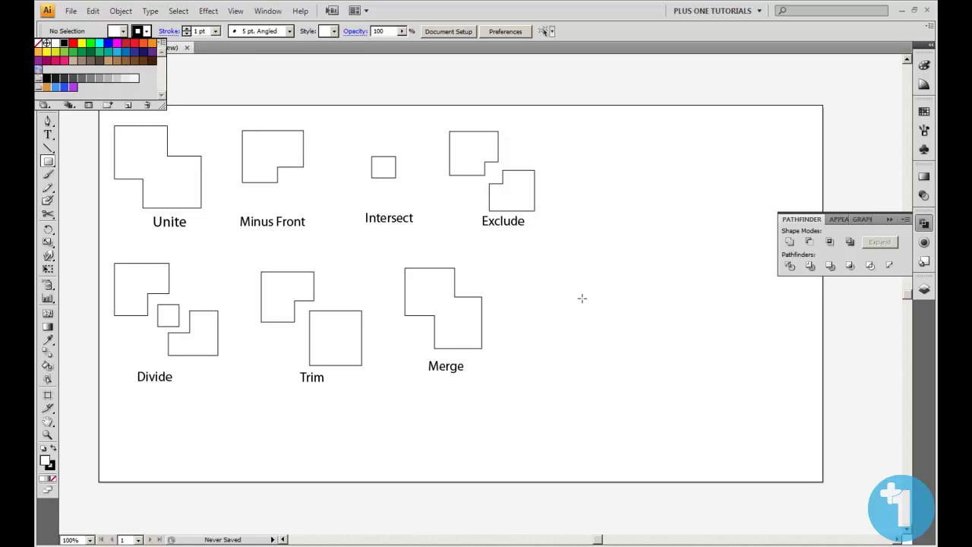
left_click_drag(535, 264, 616, 349)
left_click(49, 68)
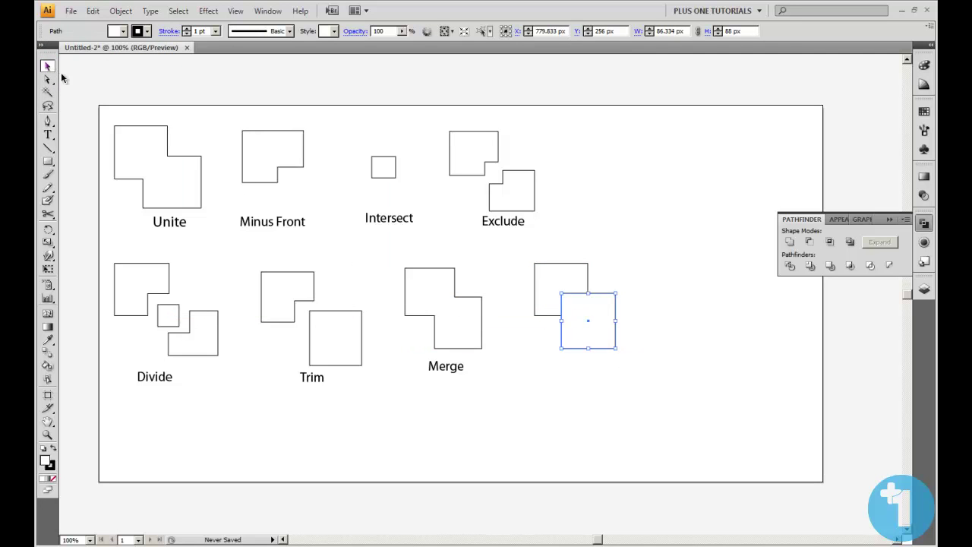
left_click_drag(515, 260, 630, 354)
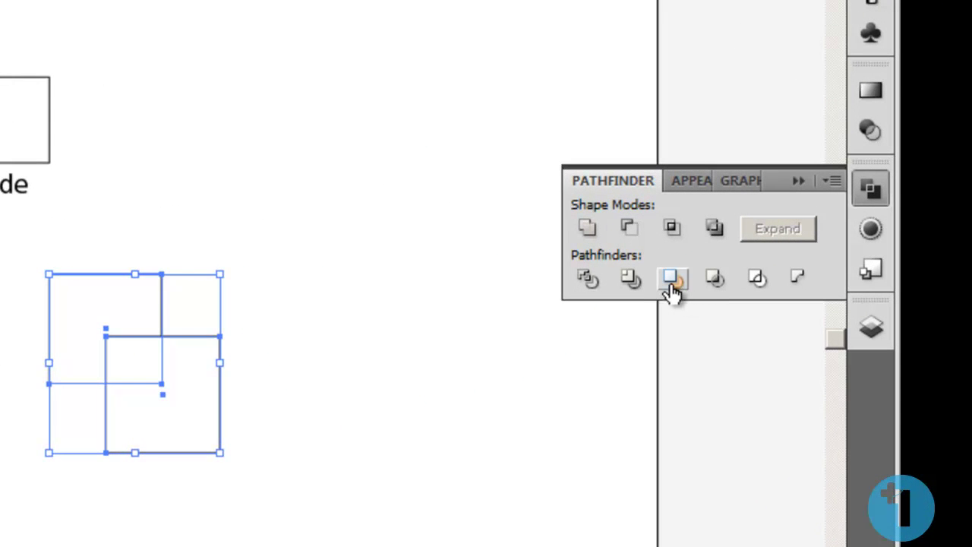
left_click(713, 280)
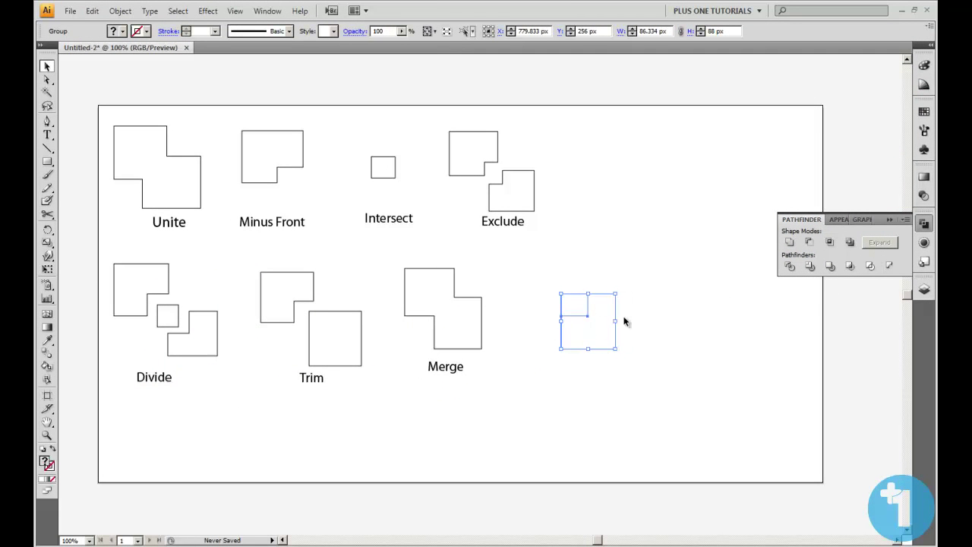
- Isolate the cropped group and examine which separate paths it contains
left_click(547, 289)
left_click(567, 305)
left_click(538, 299)
left_click(592, 311)
double_click(577, 319)
left_click(577, 319)
left_click(572, 301)
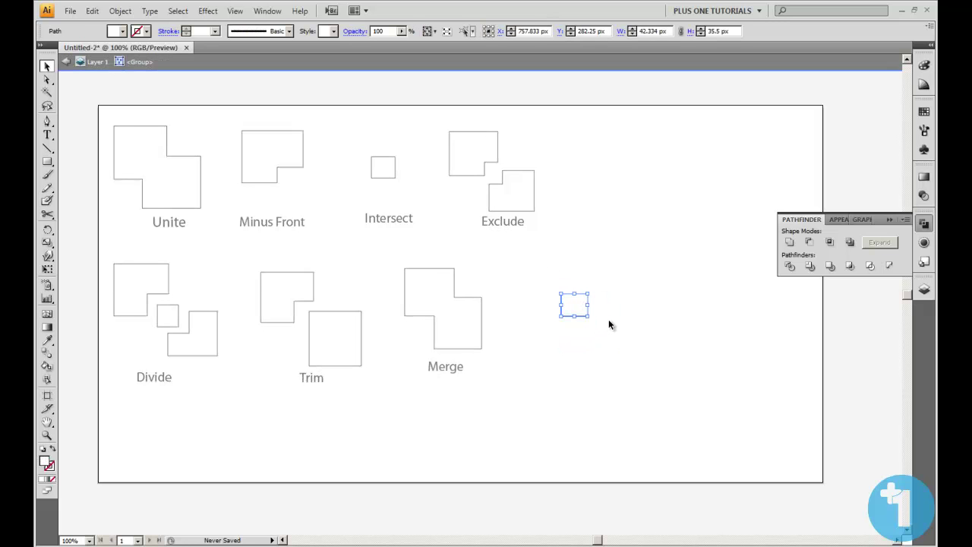
left_click(605, 319)
left_click(614, 341)
left_click(544, 261)
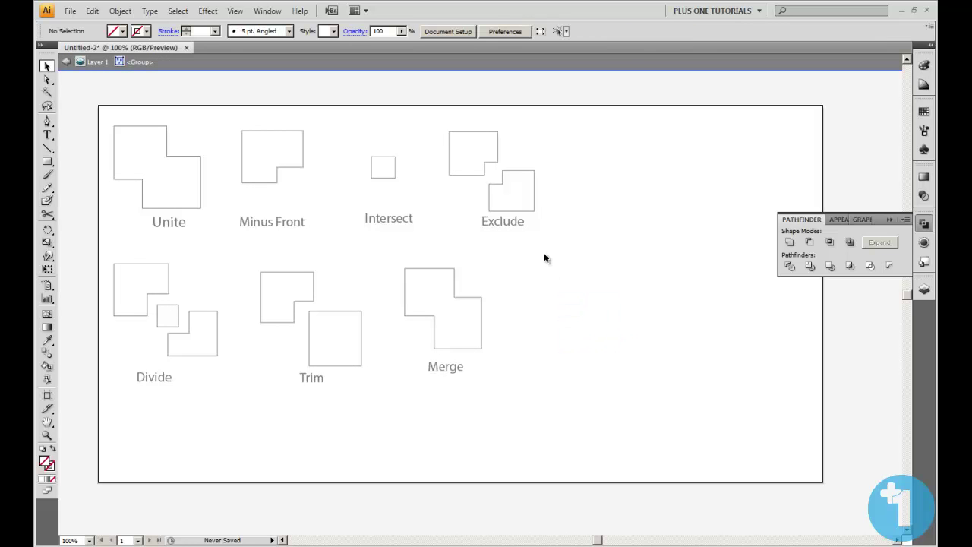
left_click_drag(523, 251, 636, 355)
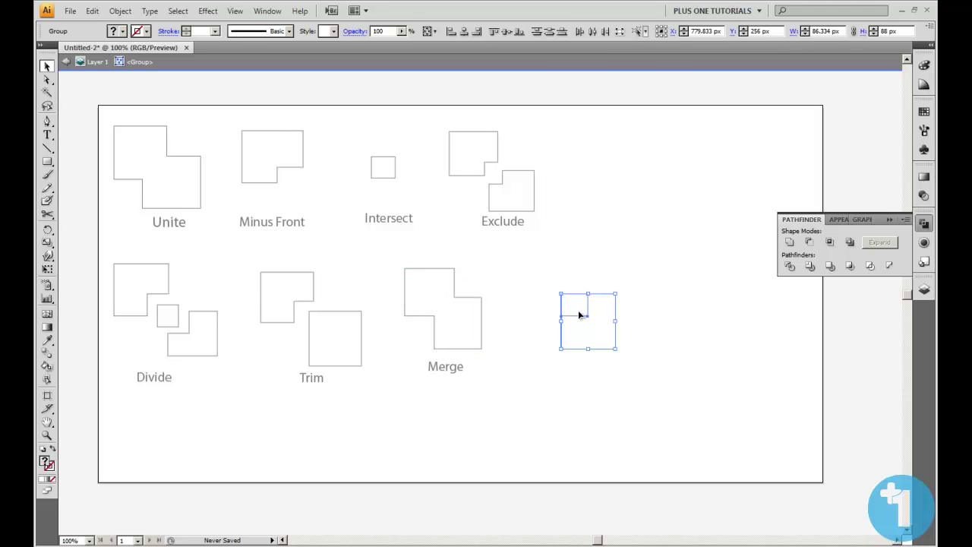
left_click(549, 280)
- Select the unfilled L-shaped path in the cropped group, give it a 1 pt black stroke, and leave the group
left_click(574, 304)
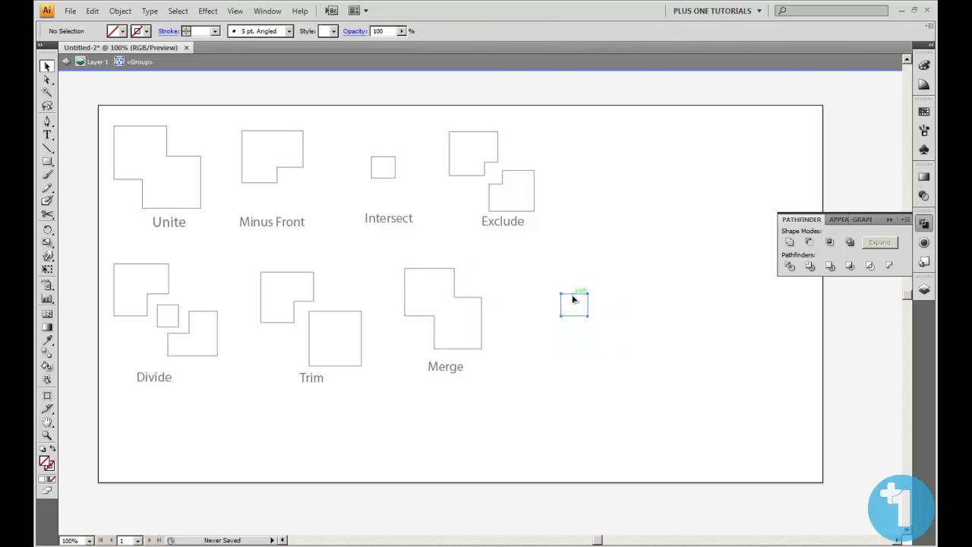
left_click(617, 327, "shift")
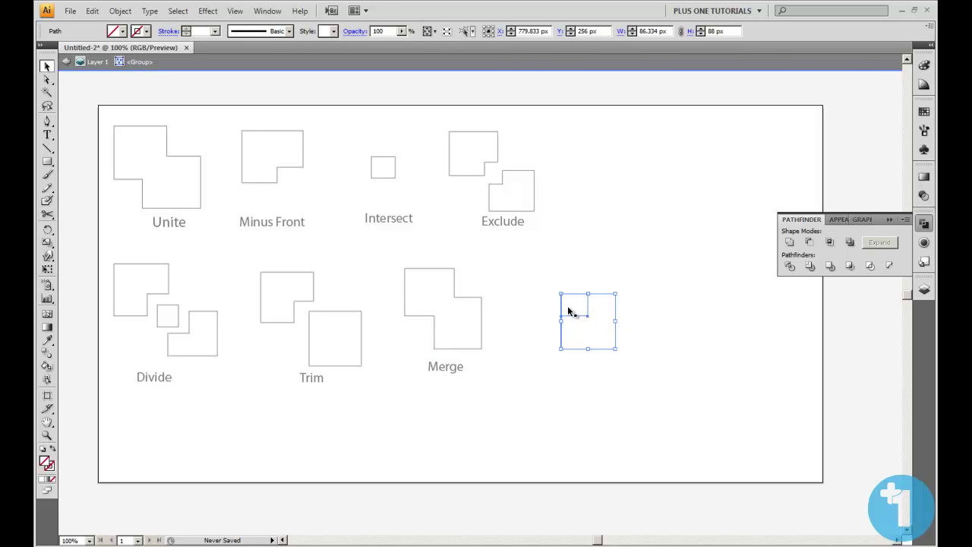
left_click(141, 35)
left_click(66, 44)
left_click(644, 305)
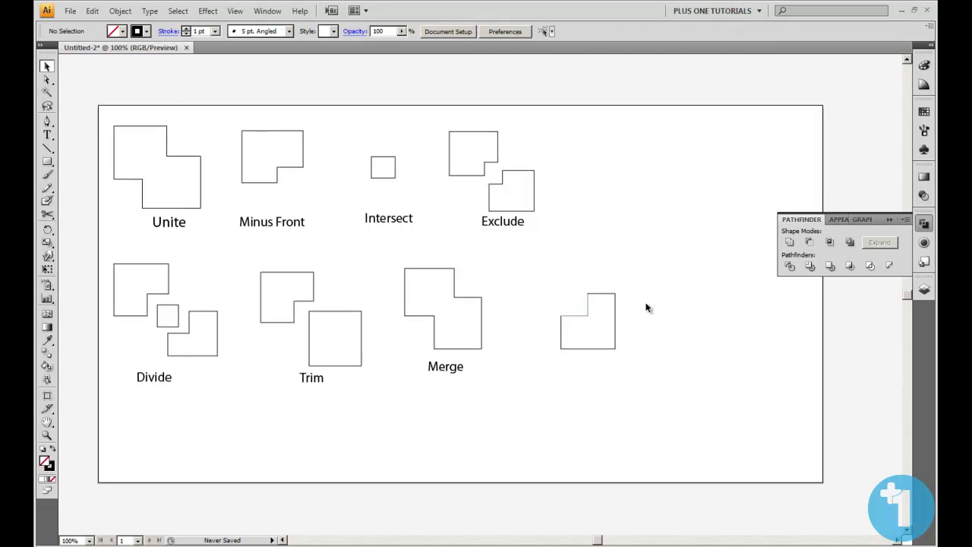
- Within the cropped group, move the small unstroked square about 13 px left and 12 px up, and give it a 1 pt black stroke
left_click(574, 295)
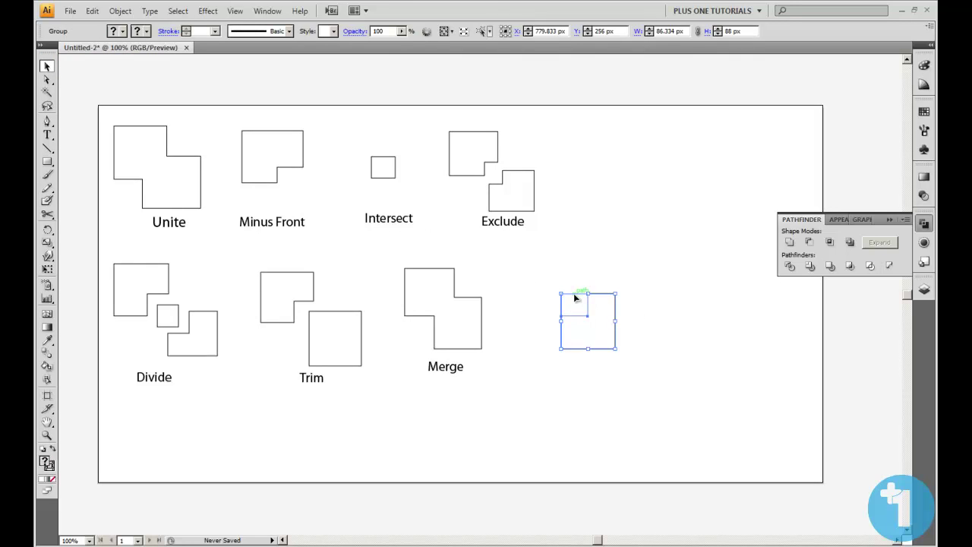
double_click(574, 295)
left_click(576, 294)
key("v")
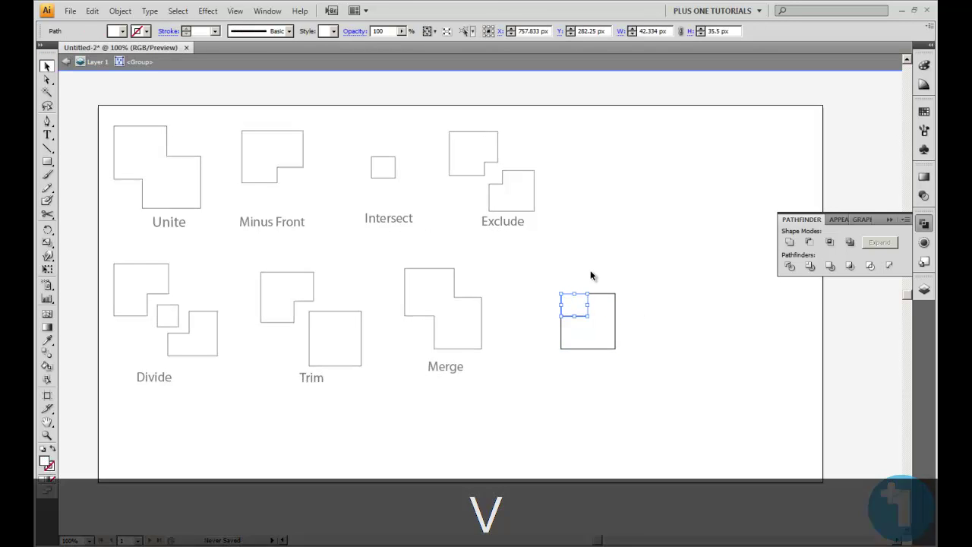
left_click_drag(581, 298, 571, 291)
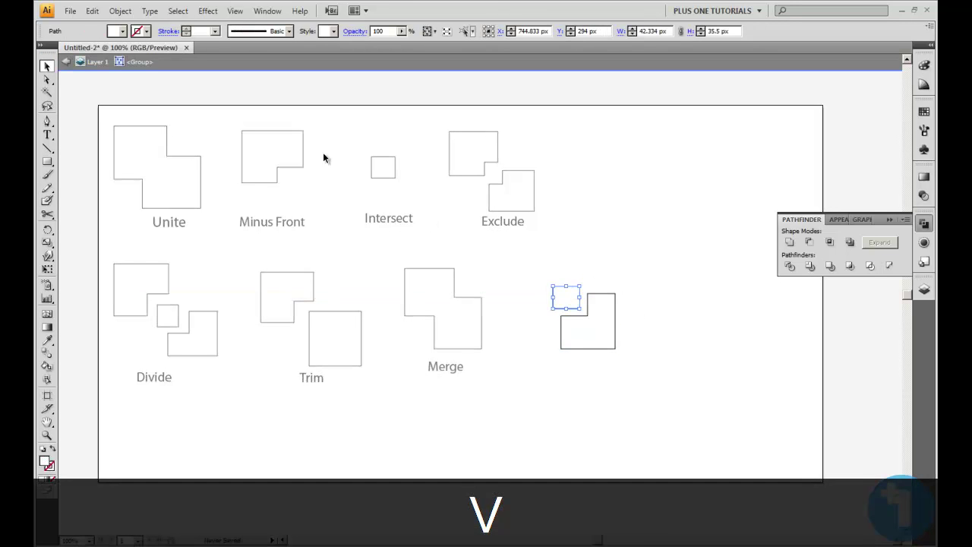
left_click(146, 31)
left_click(684, 314)
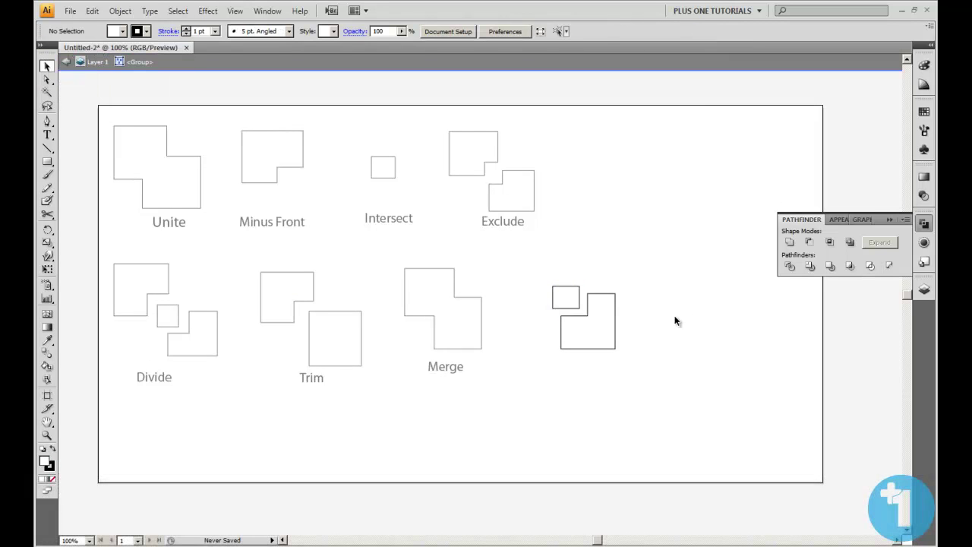
double_click(676, 324)
- Add the text label "Crop" below the cropped shapes
key("t")
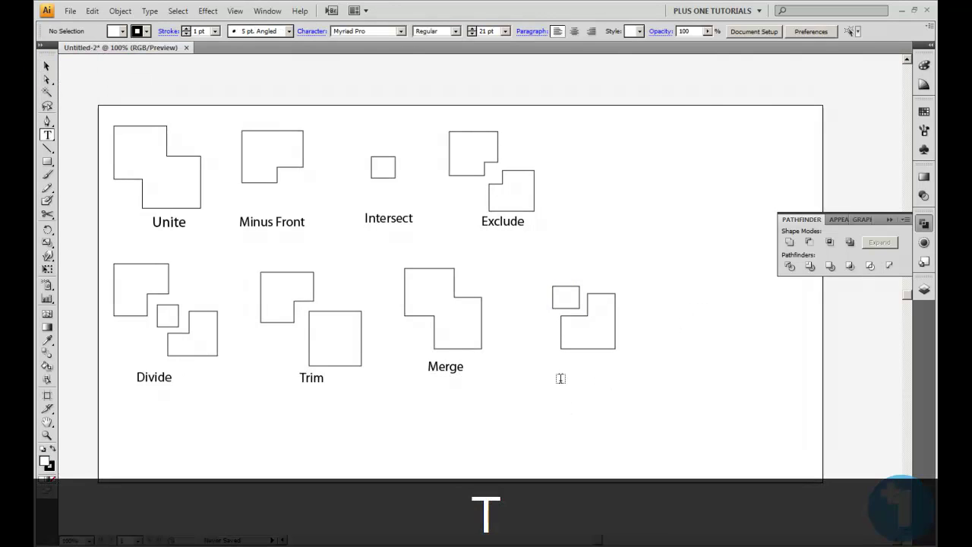
left_click(556, 382)
type("Crop")
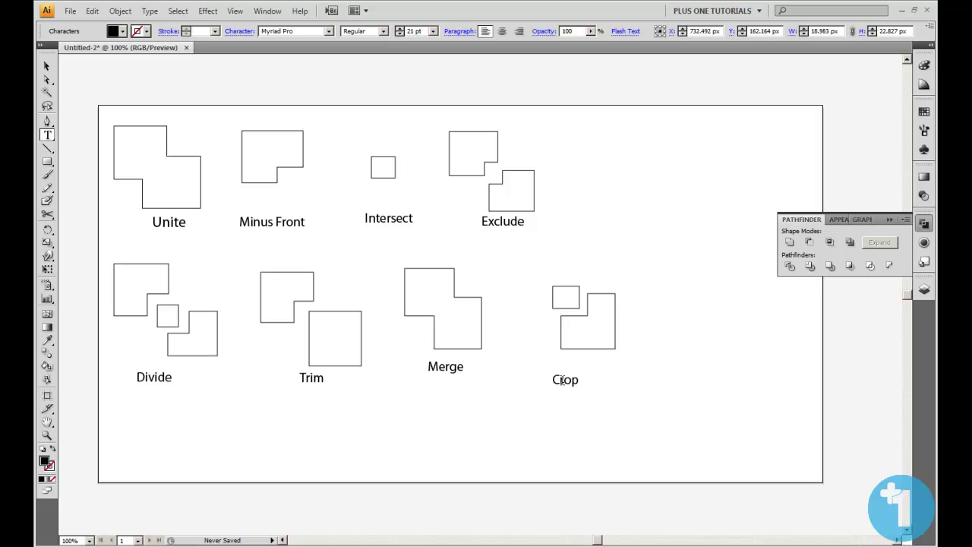
type("v")
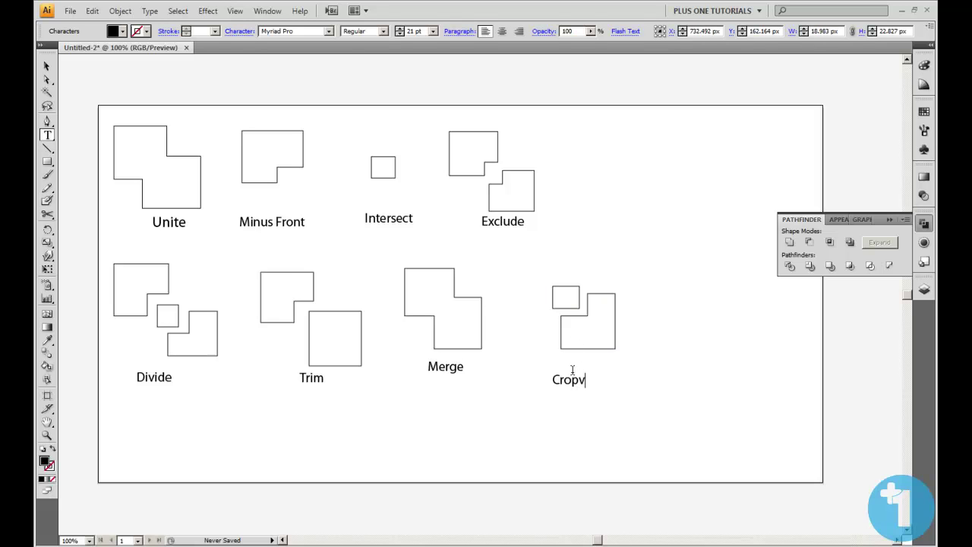